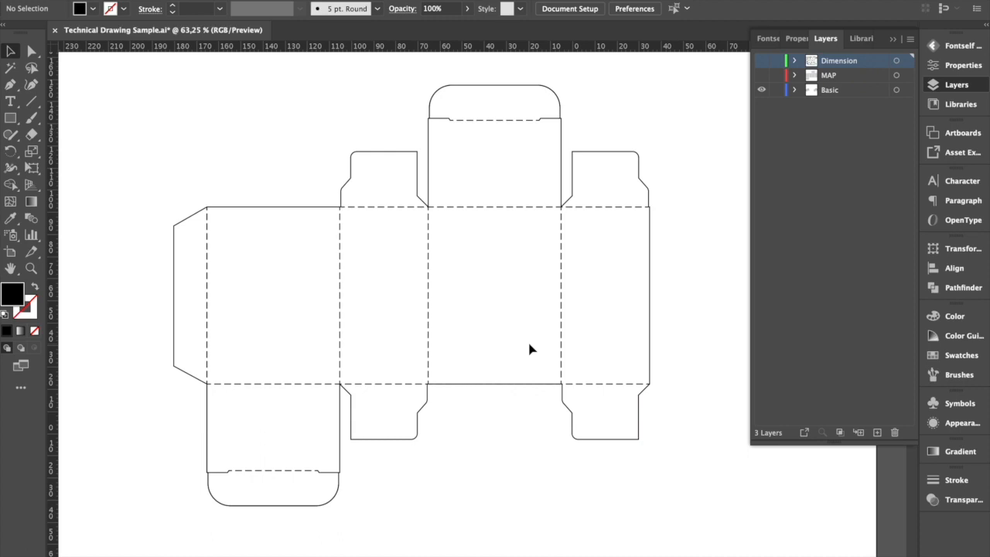
Draw a black rectangle inside the large panel beside the glue flap and set the ruler origin at that panel's upper-left corner.
left_click(10, 119)
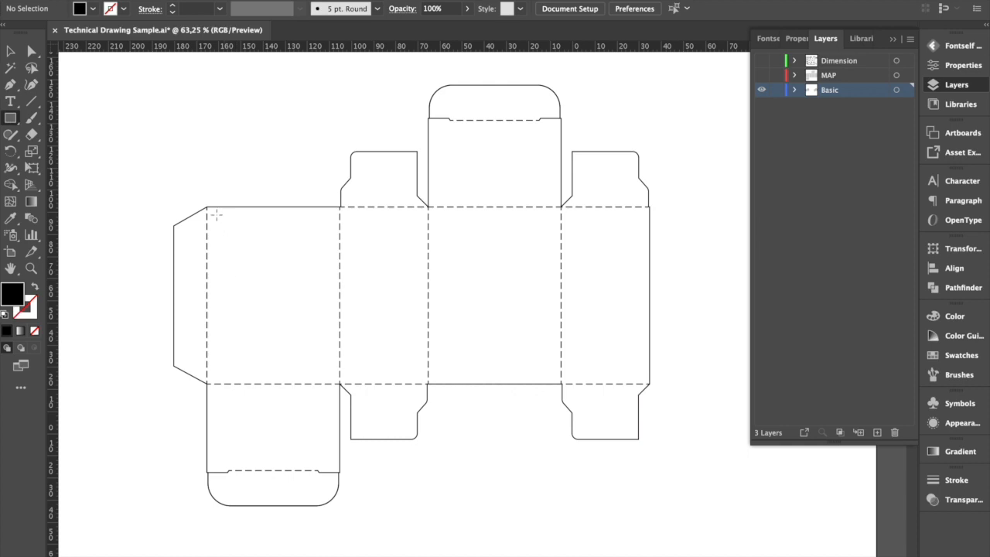
left_click_drag(216, 216, 333, 379)
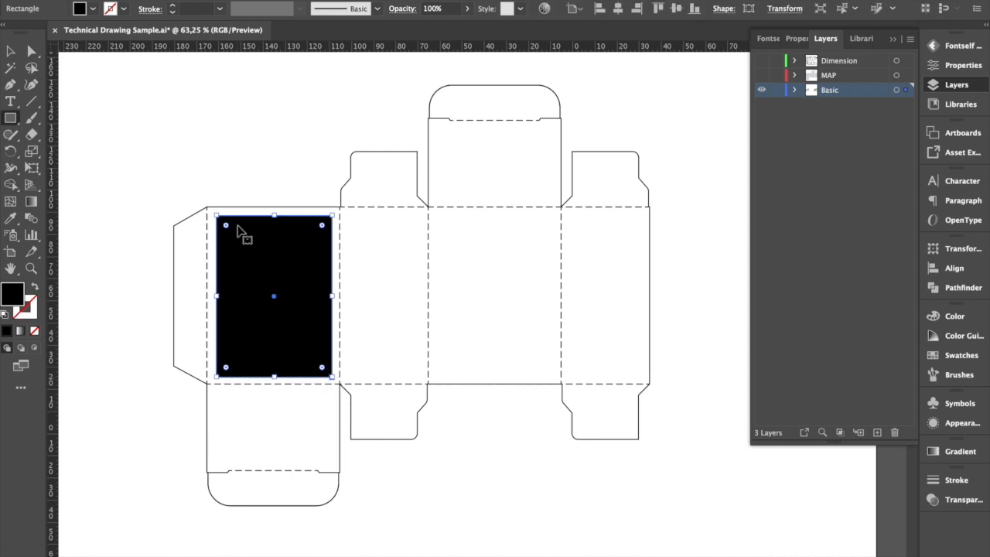
scroll(244, 225, "up", 5)
scroll(244, 224, "up", 2)
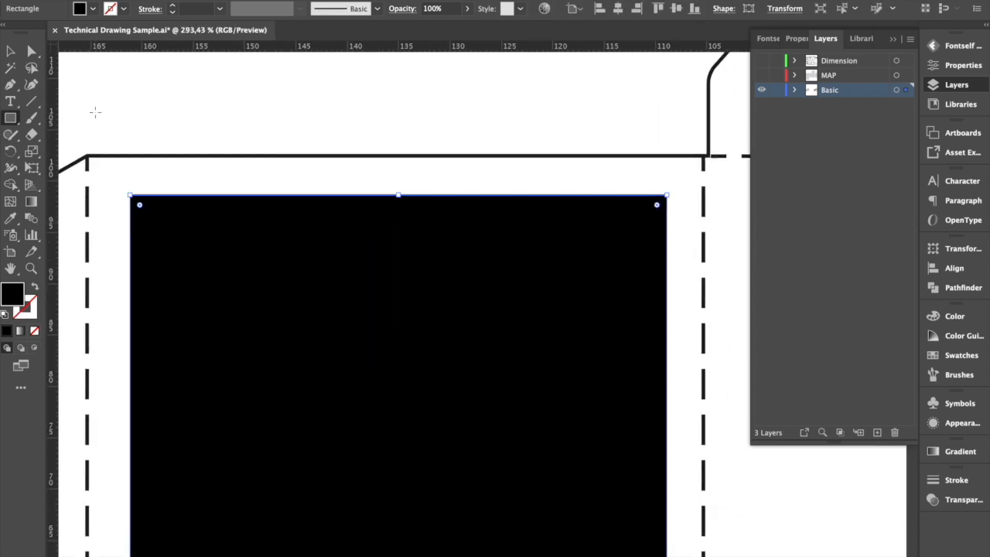
left_click_drag(54, 48, 90, 159)
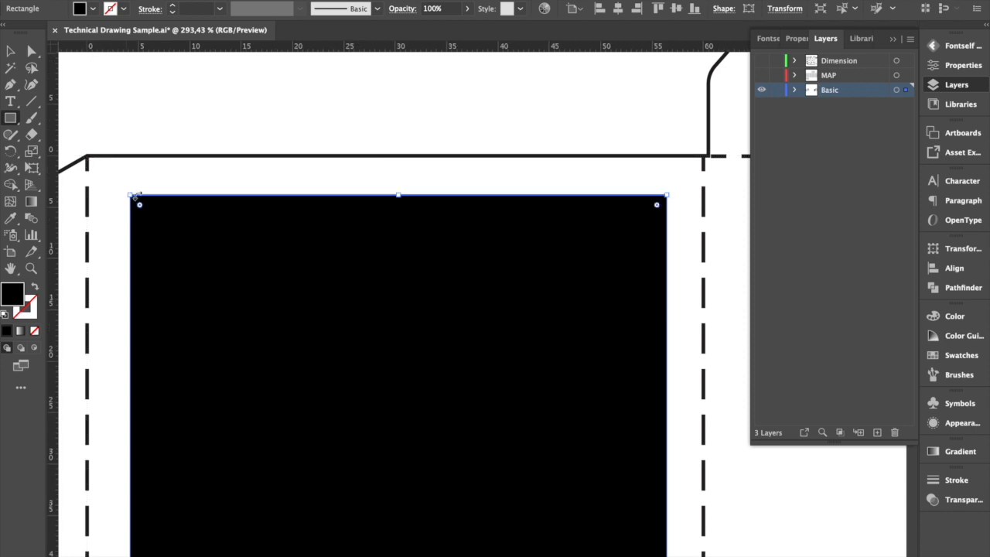
Resize the black rectangle's top, left and right edges to leave about 3 mm of margin inside the panel.
left_click(10, 51)
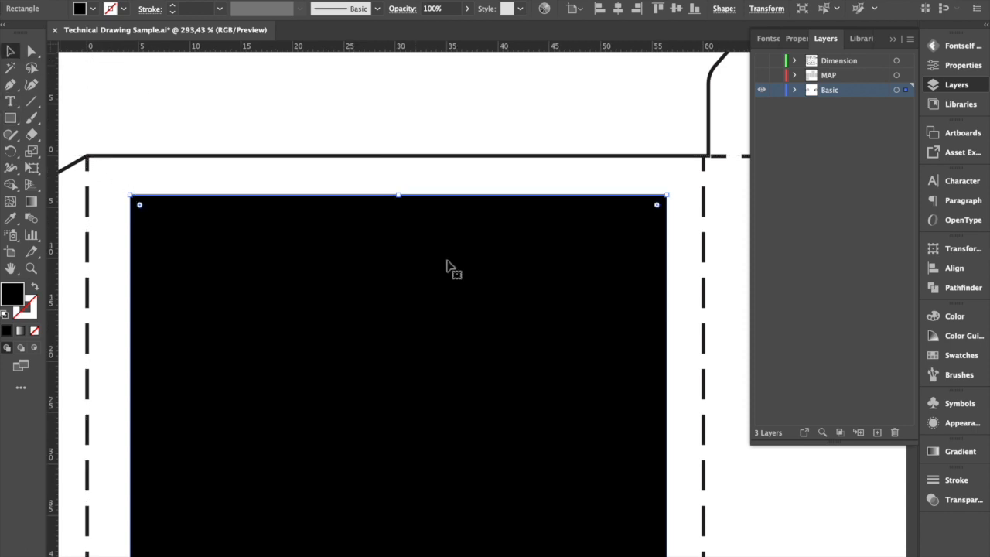
left_click_drag(398, 195, 397, 186)
left_click_drag(130, 554, 120, 554)
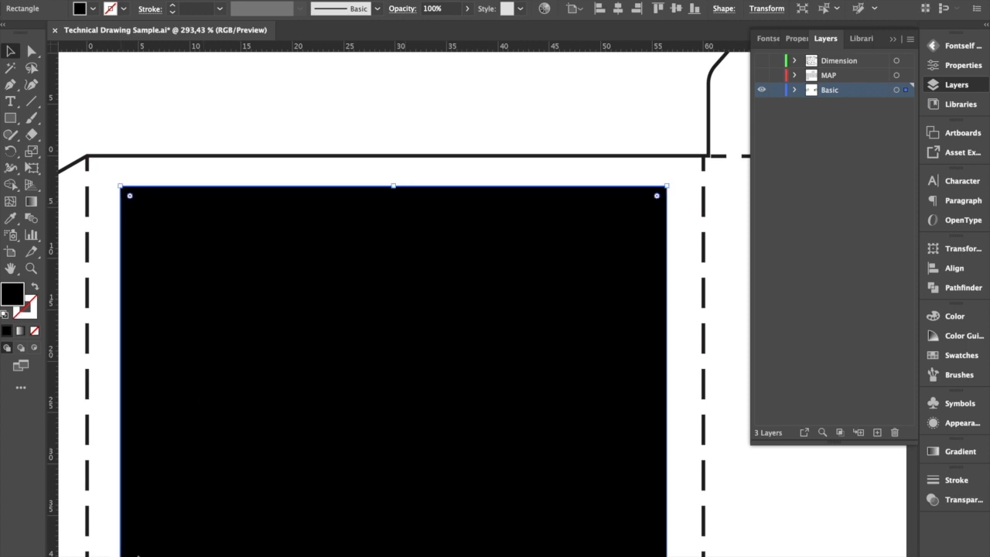
left_click_drag(667, 553, 673, 554)
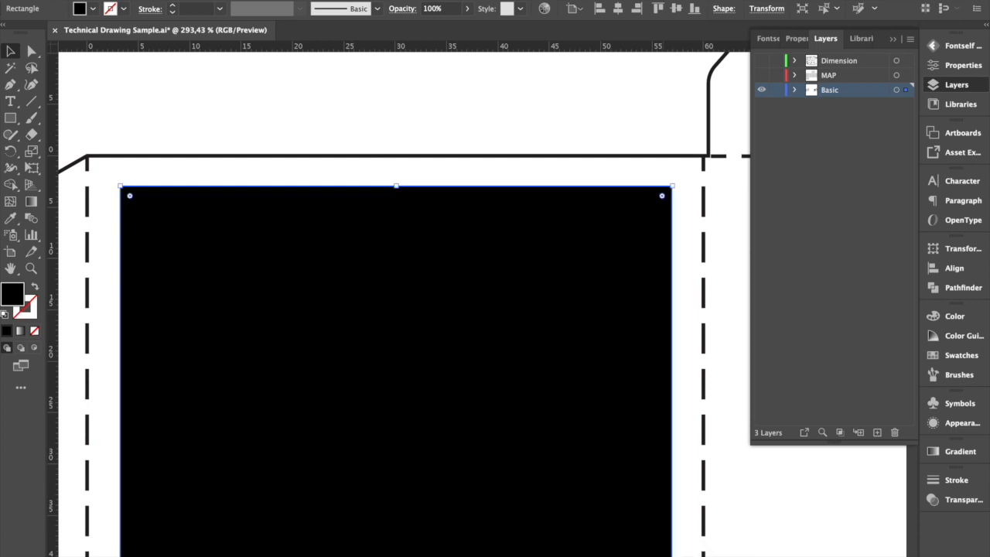
Fill the rectangle with a light grey swatch and deselect it.
left_click(959, 357)
left_click(843, 390)
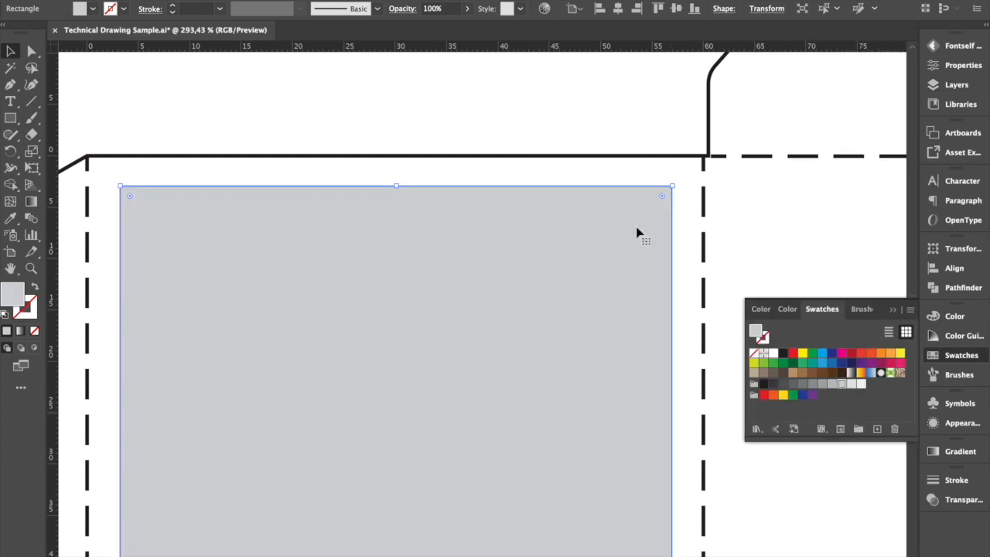
left_click(590, 139)
scroll(590, 140, "down", 5)
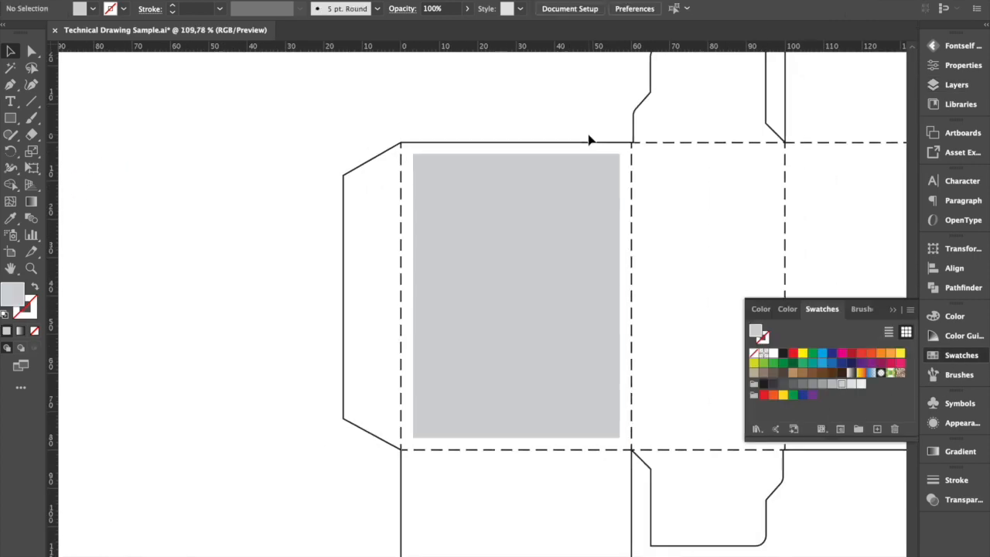
Extend the grey rectangle's bottom edge to about 3 mm above the lower fold line and deselect it.
left_click(521, 435)
scroll(522, 437, "up", 3)
left_click_drag(511, 437, 512, 445)
scroll(512, 442, "down", 4)
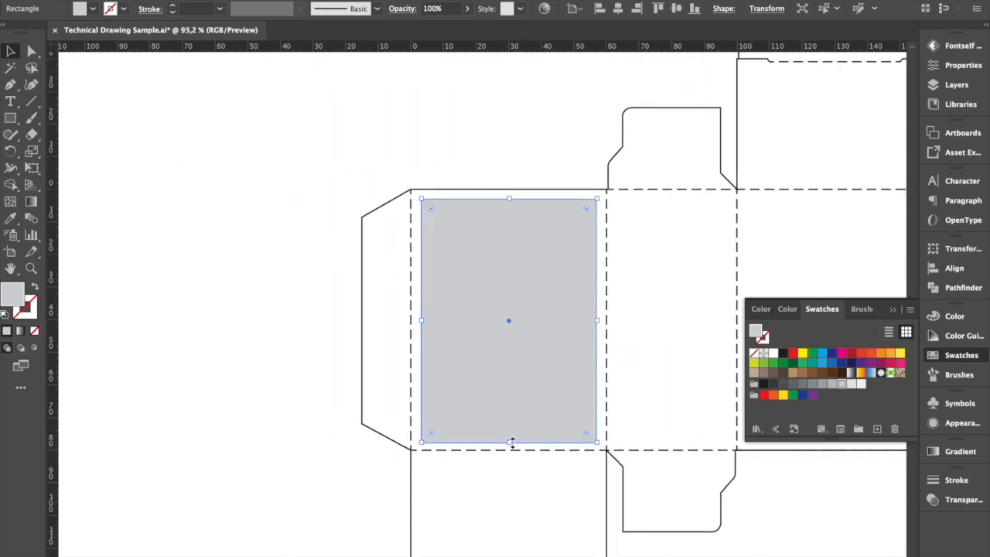
scroll(512, 443, "up", 1)
scroll(512, 443, "right", 1)
left_click(529, 188)
Examine the margins between the grey rectangle and the panel's surrounding cut and fold lines.
scroll(580, 294, "up", 2)
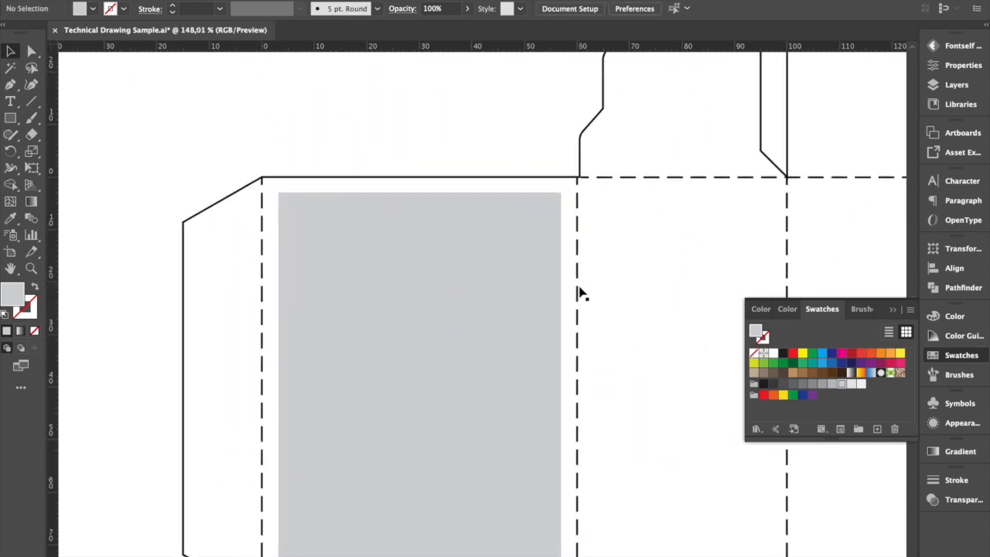
scroll(579, 294, "up", 1)
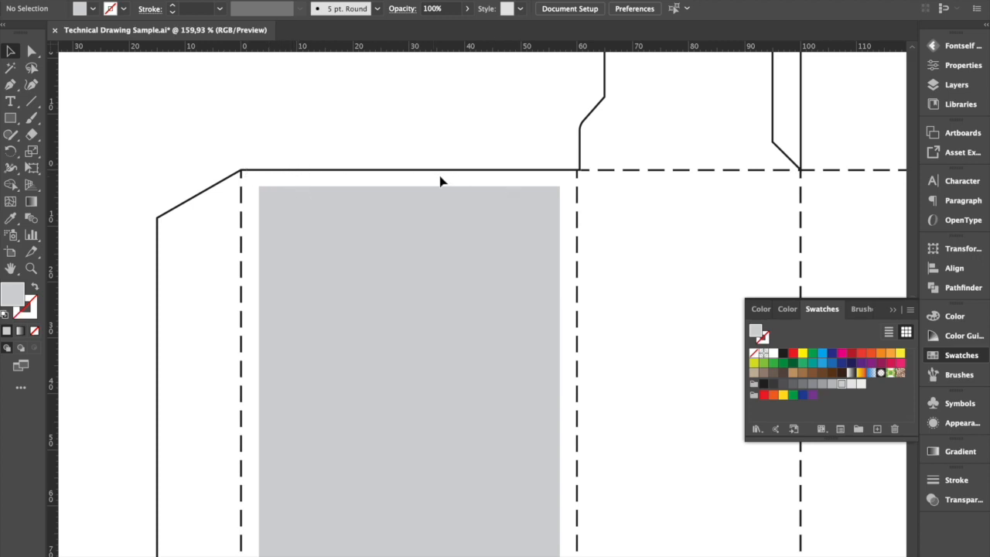
scroll(441, 179, "up", 5)
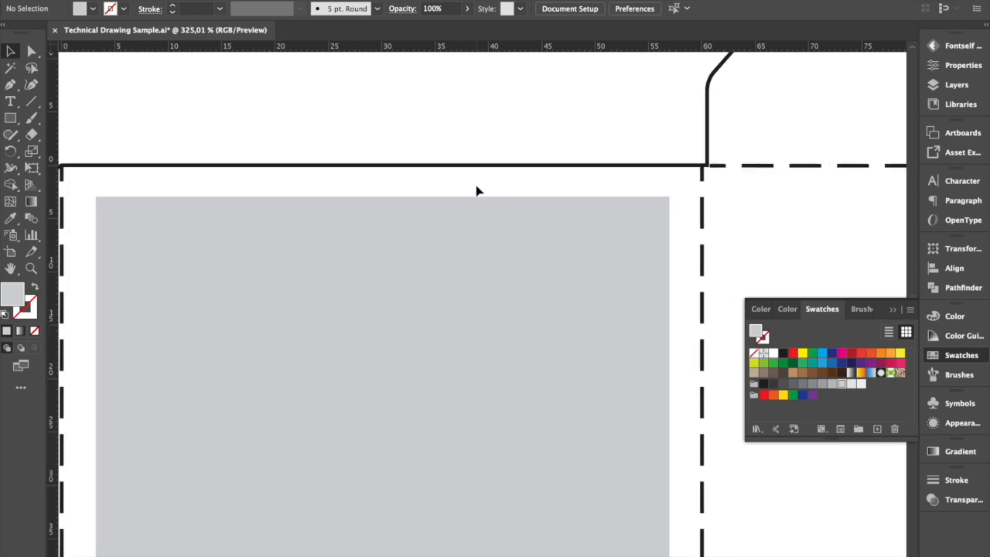
scroll(477, 185, "down", 3)
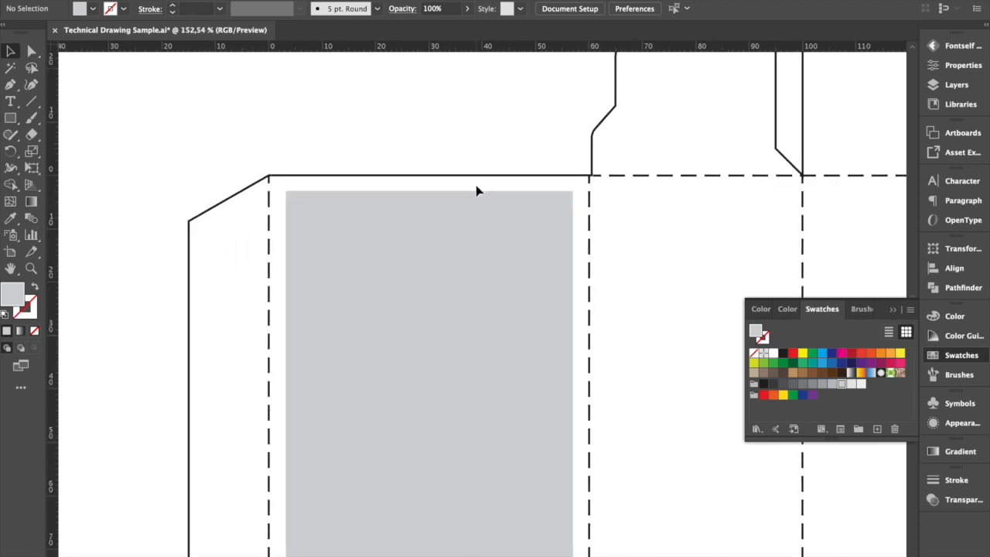
scroll(478, 184, "up", 4)
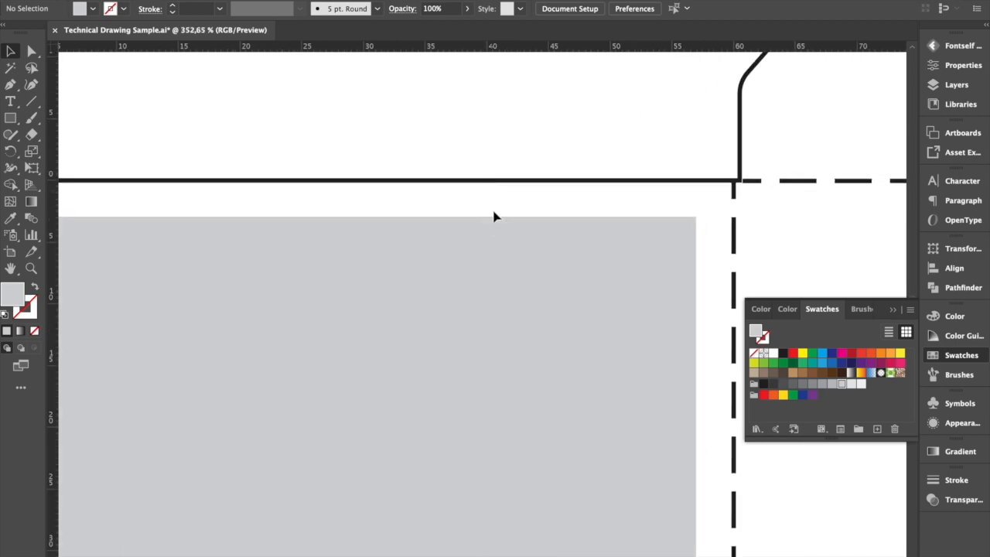
scroll(494, 221, "down", 3)
scroll(496, 225, "down", 3)
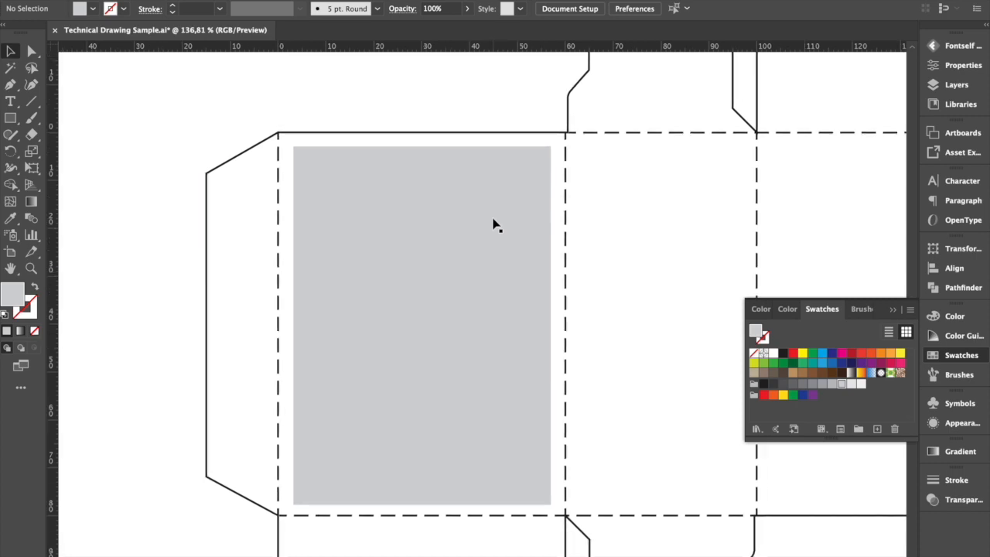
scroll(504, 239, "right", 2)
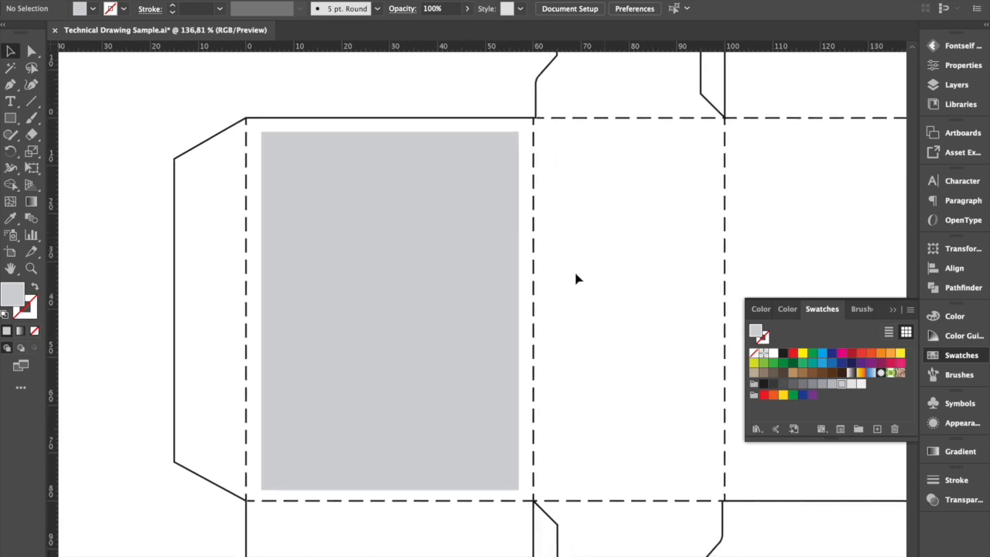
Duplicate the grey rectangle onto the adjacent narrow panel and narrow it to about 34 mm, leaving margins at both folds.
scroll(490, 271, "down", 2)
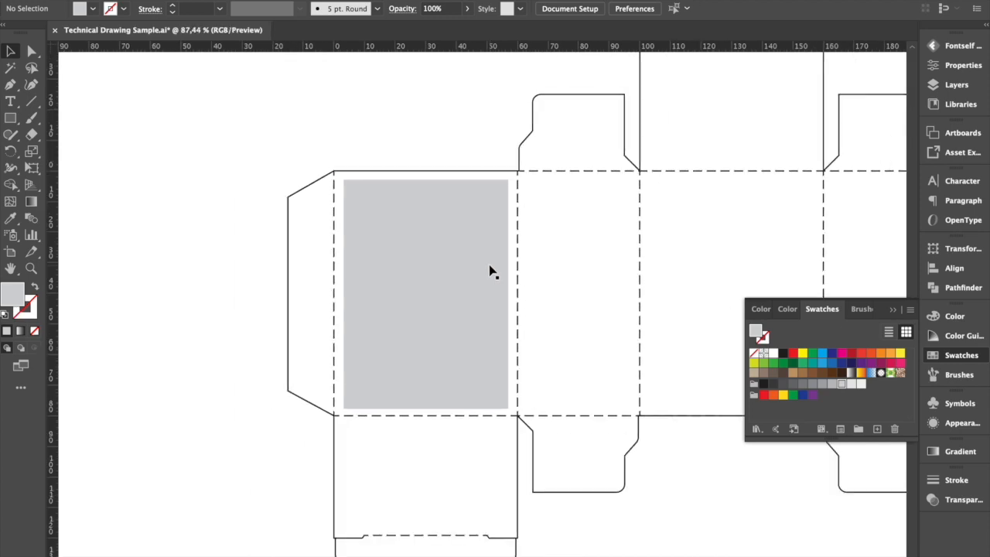
left_click_drag(490, 270, 631, 293)
left_click_drag(529, 294, 531, 294)
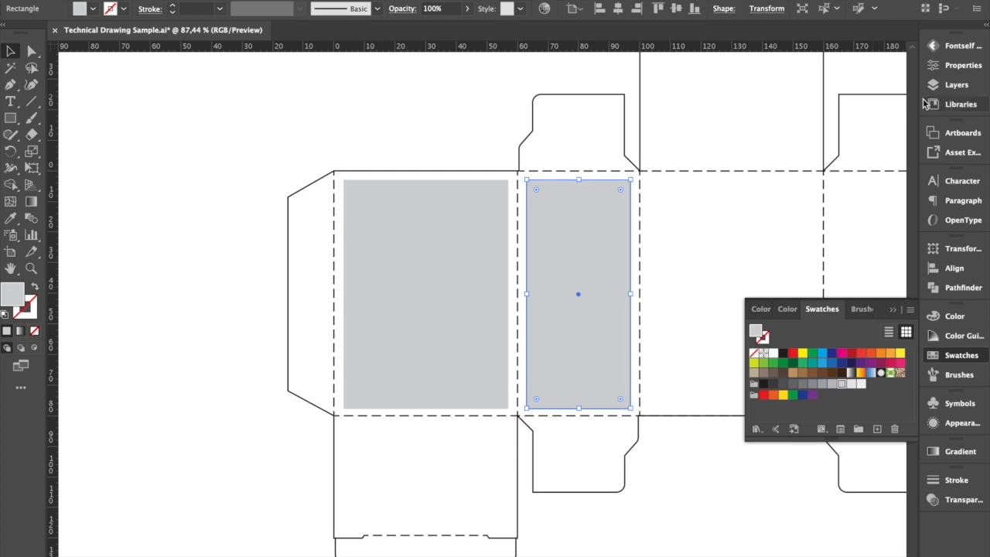
Show the MAP layer and delete the selected hand-made rectangle from the narrow panel.
left_click(954, 87)
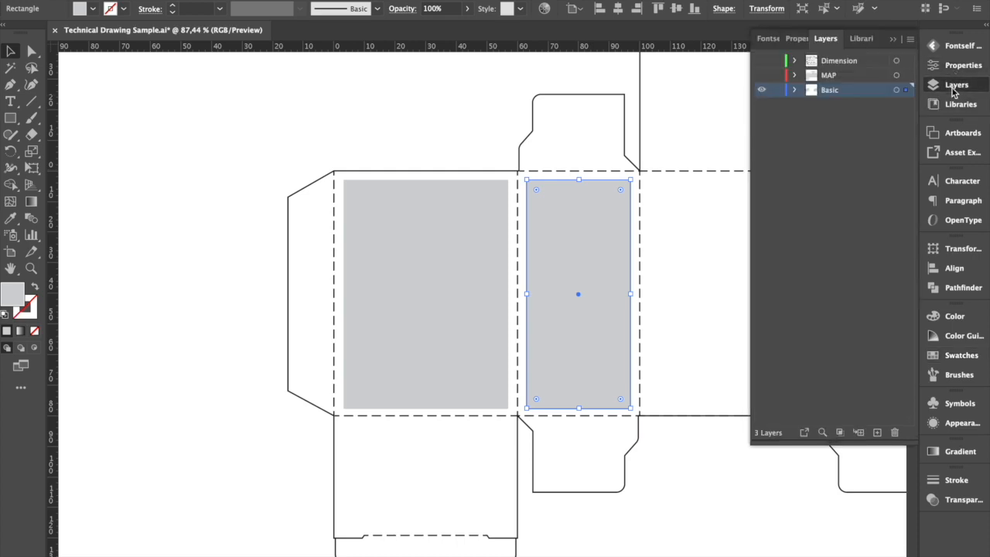
left_click(761, 75)
left_click(954, 86)
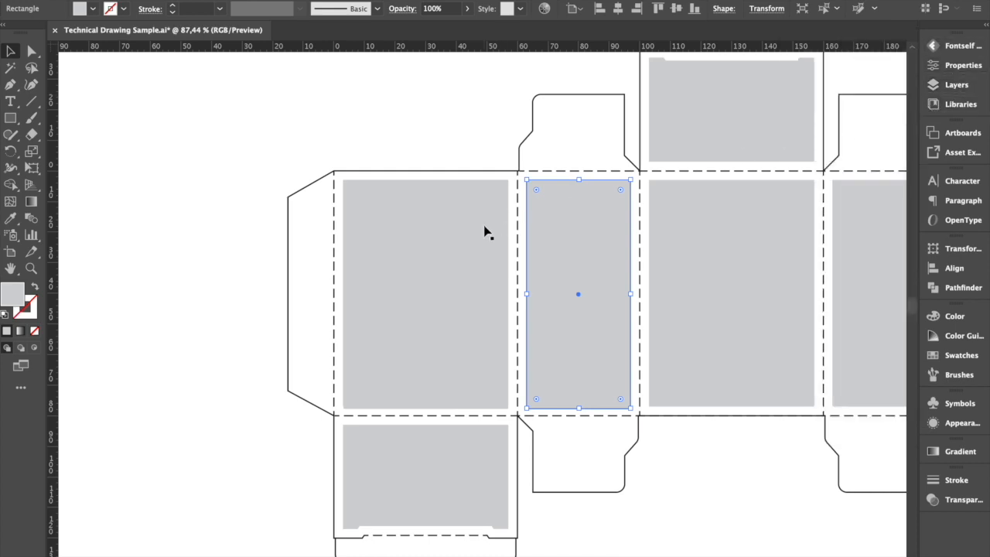
key("super+shift+a")
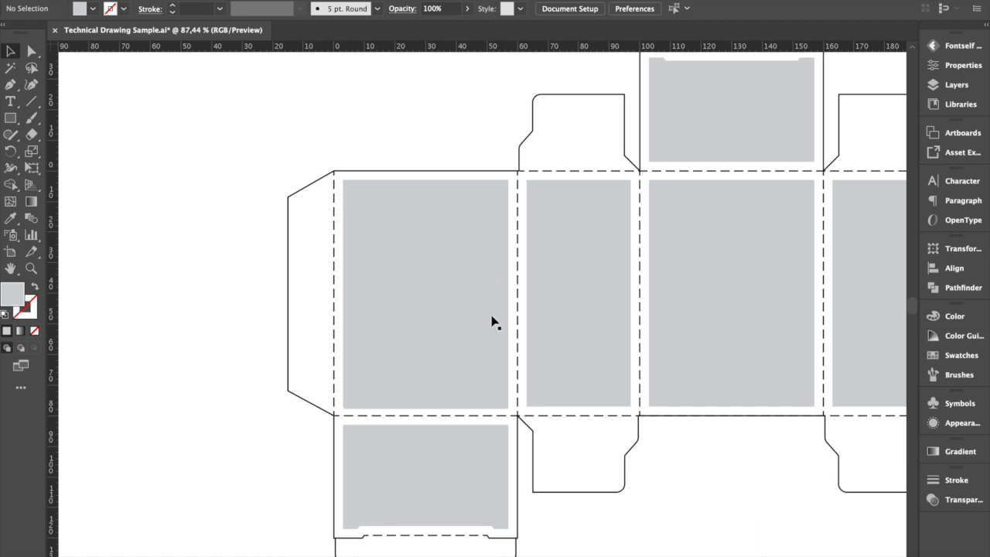
Lock the MAP layer and delete the hand-made grey rectangle from the large panel beside the glue flap.
left_click(953, 88)
left_click(776, 75)
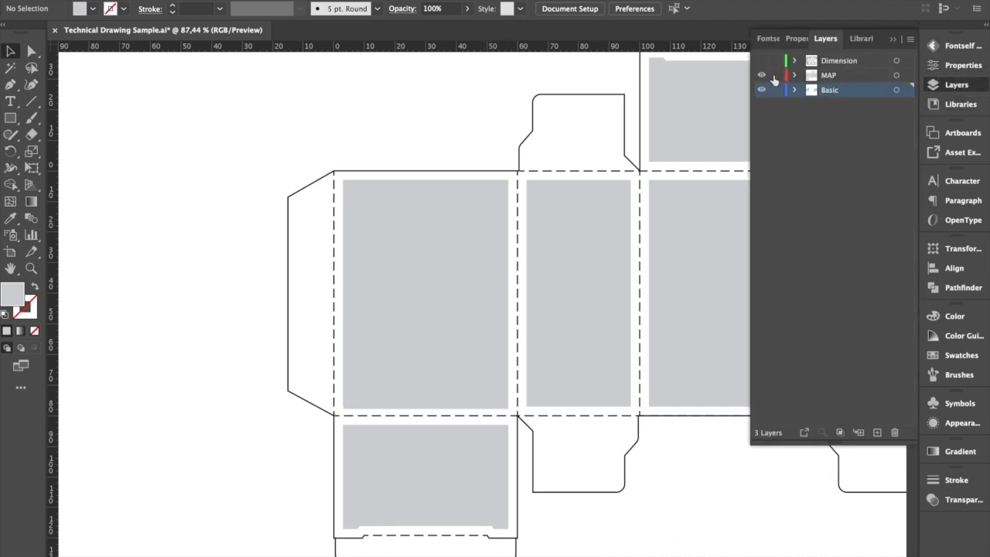
left_click(485, 241)
key("super+shift+a")
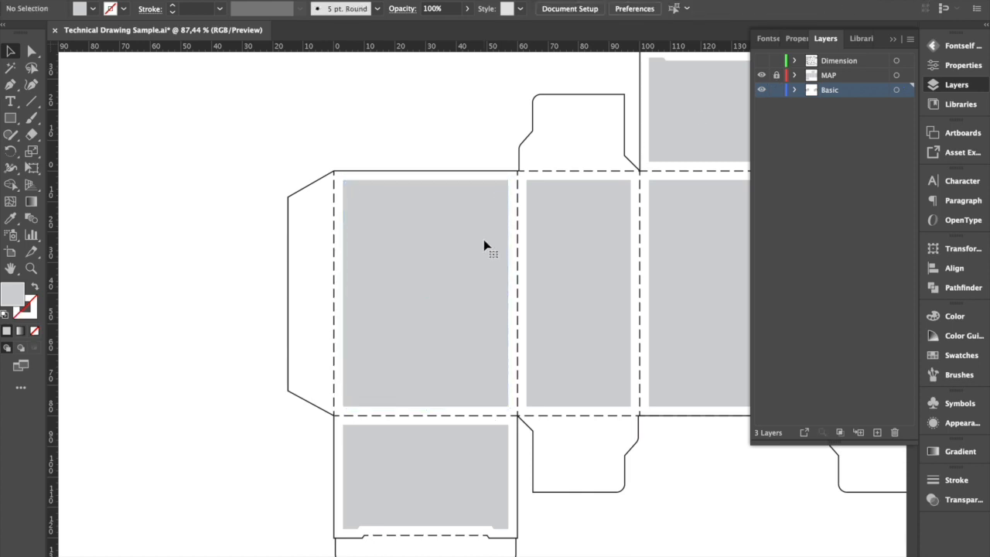
Review the complete box layout with the grey areas of the MAP layer shown.
scroll(484, 242, "down", 5)
scroll(484, 246, "down", 1)
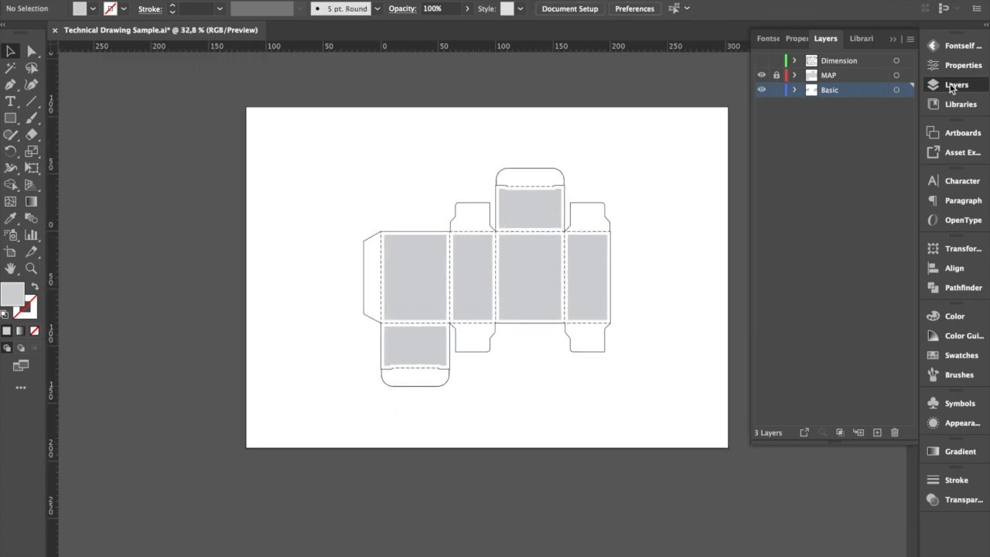
scroll(577, 226, "up", 5)
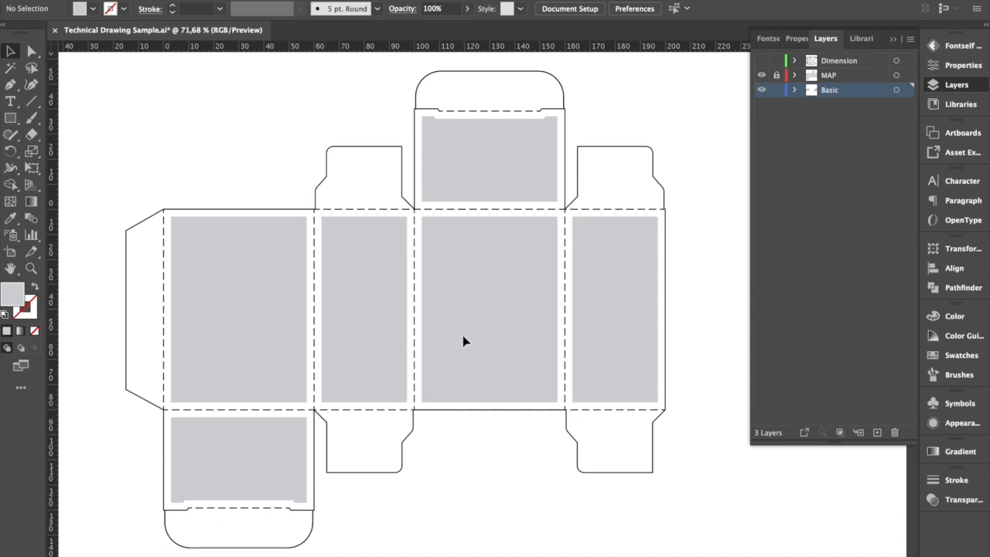
key("ctrl+0")
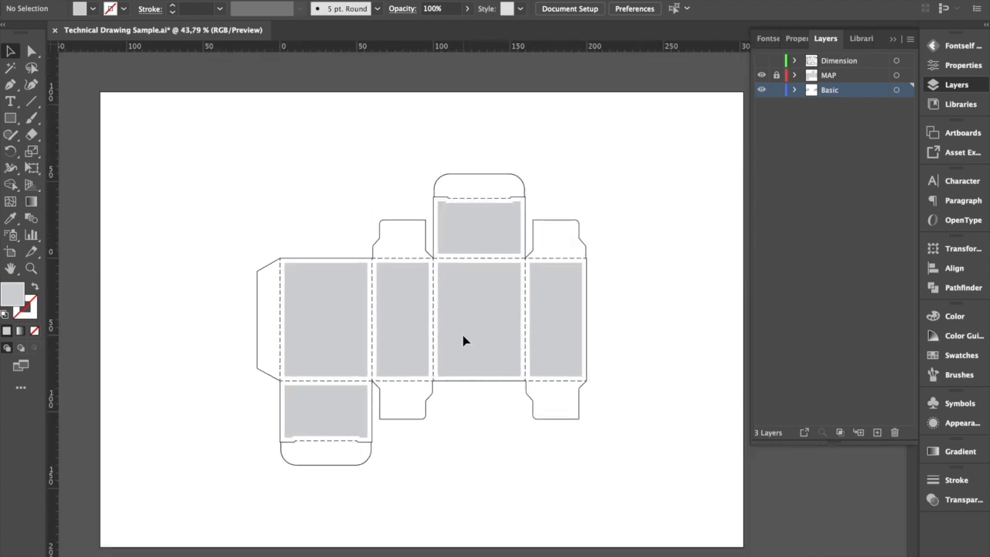
scroll(464, 340, "up", 3)
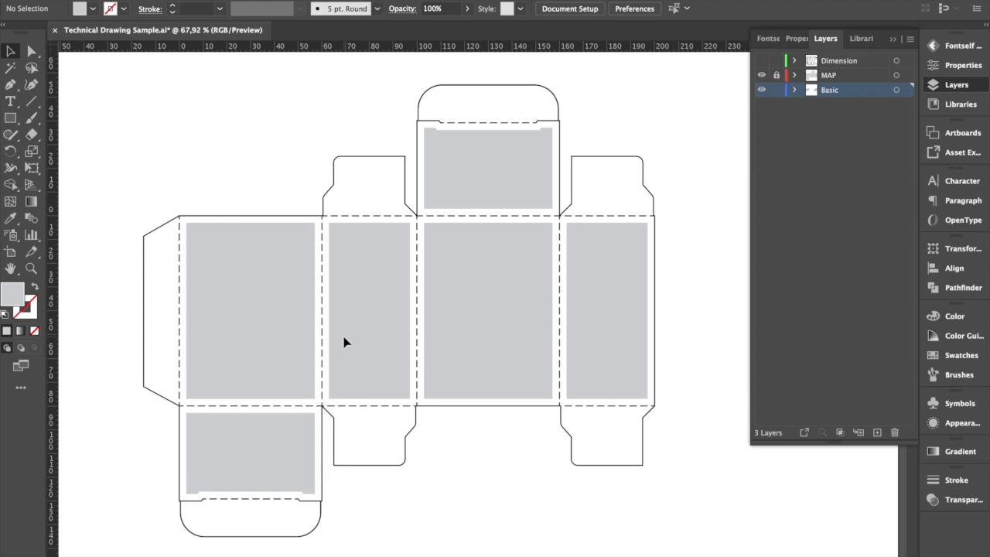
Draw a vertical line about 35 mm long downward from the lower-left corner of the bottom closure panel.
scroll(344, 342, "down", 5)
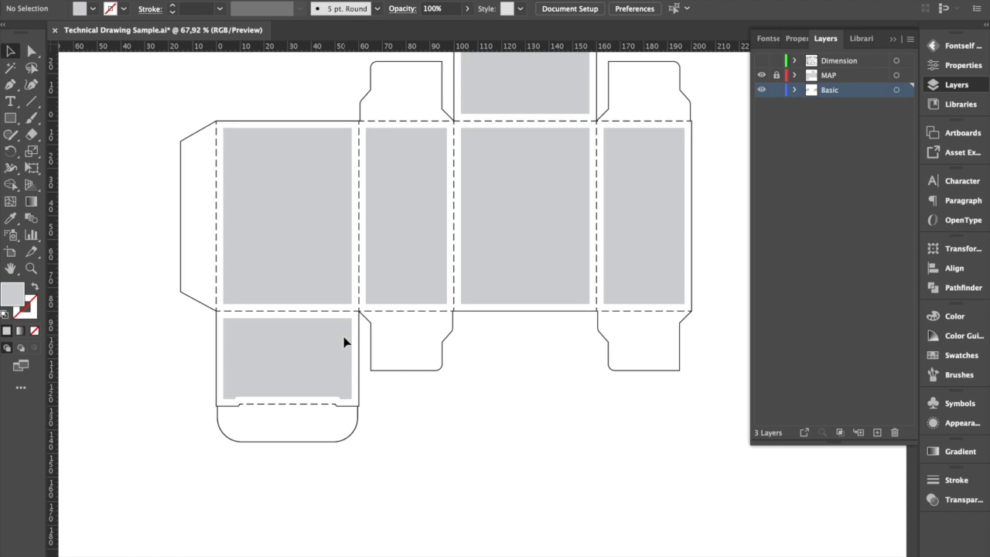
scroll(328, 397, "up", 3, "alt")
scroll(329, 397, "down", 3)
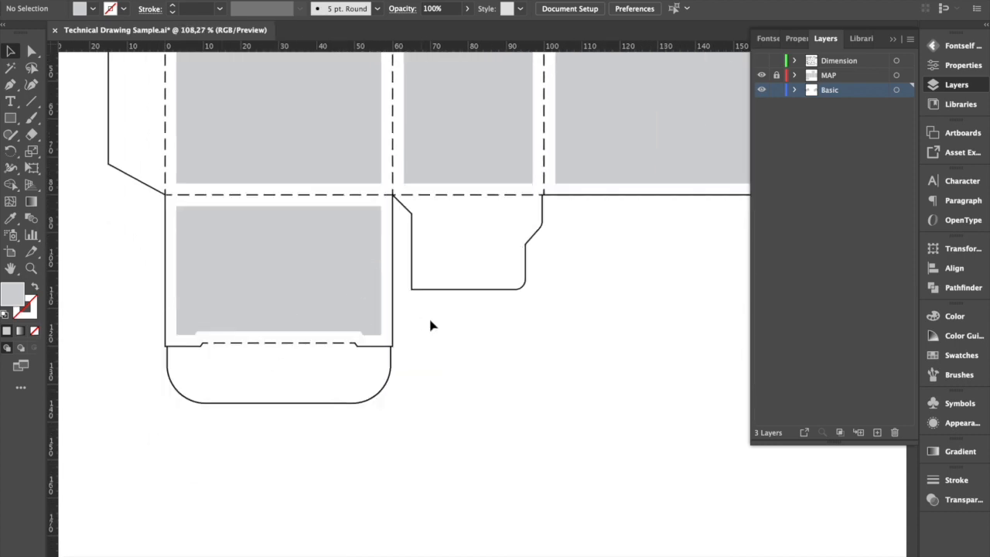
left_click(32, 102)
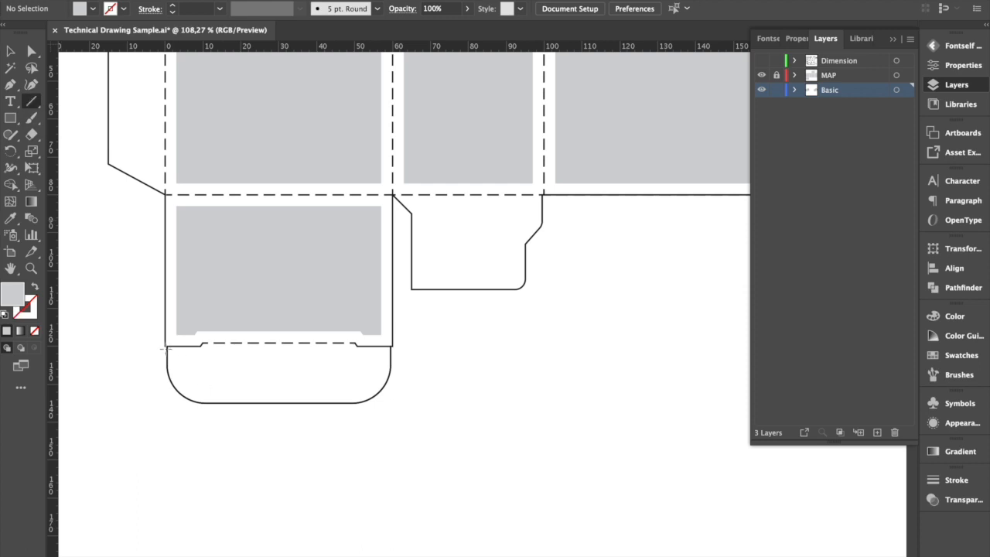
left_click_drag(165, 346, 165, 479)
left_click(10, 52)
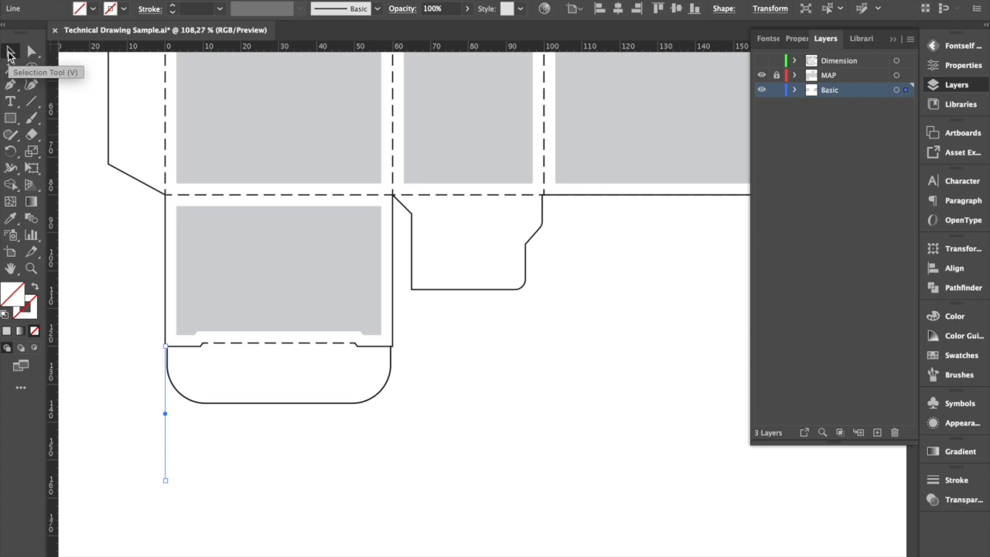
Set the vertical line's stroke weight to 0,1 mm.
left_click(957, 480)
left_click(856, 368)
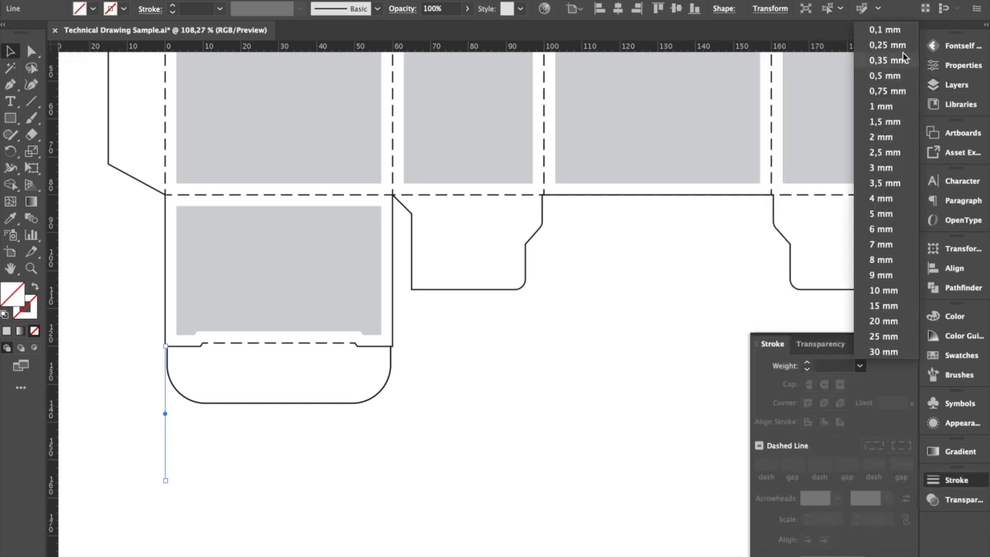
left_click(874, 29)
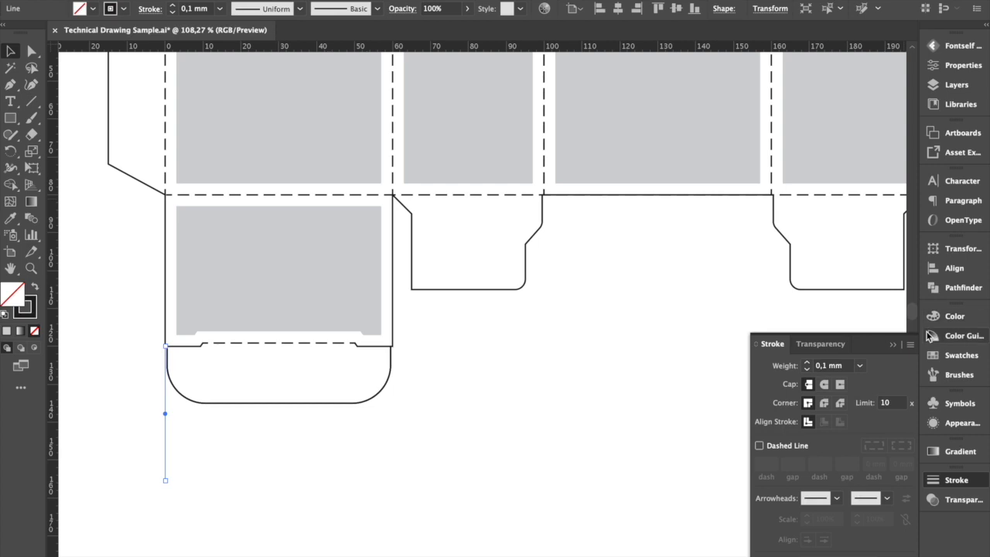
left_click(961, 485)
Duplicate the vertical line horizontally to the lower-right corner of the bottom closure panel.
left_click(539, 428)
left_click_drag(167, 450, 393, 478)
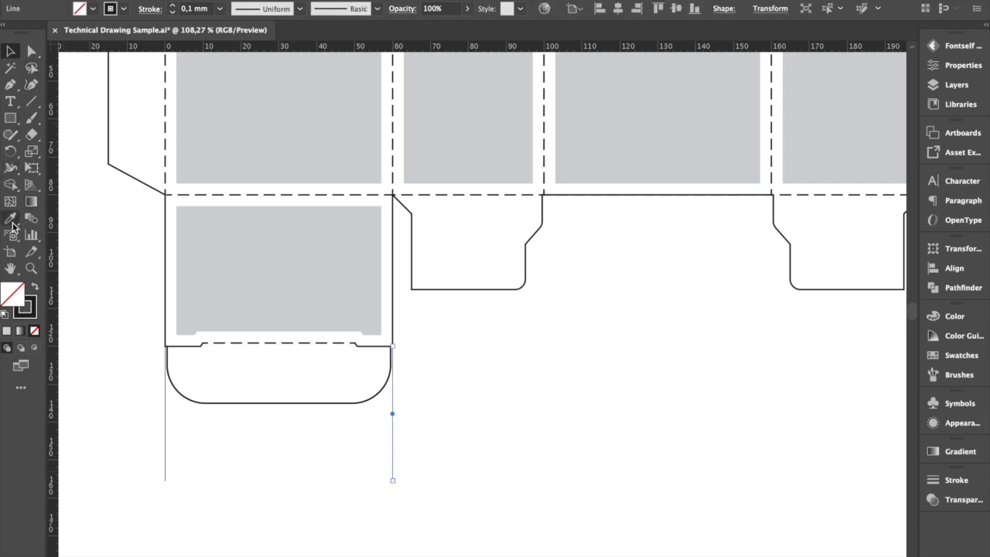
Add a centre-aligned text label "60" between the two extension lines below the bottom closure panel.
left_click_drag(235, 451, 292, 486)
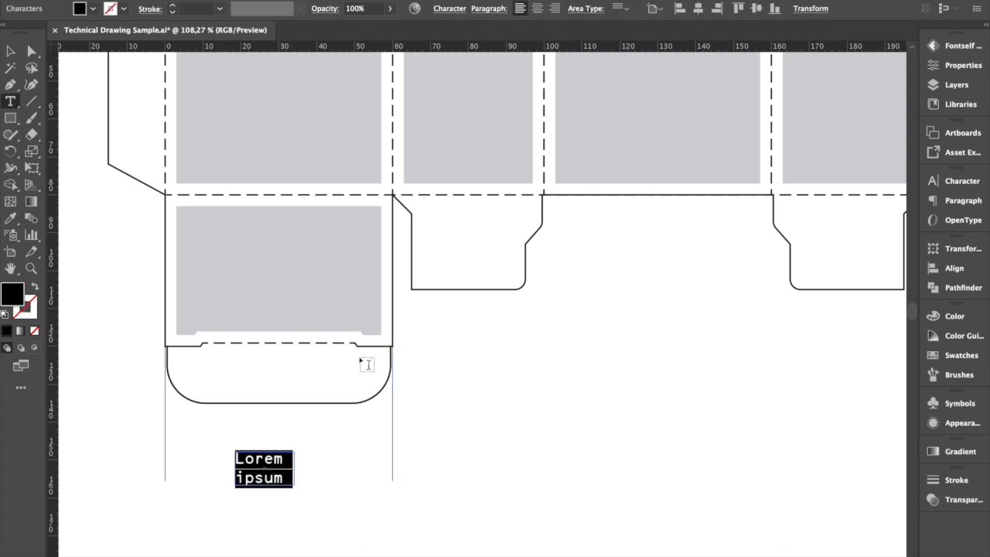
type("60")
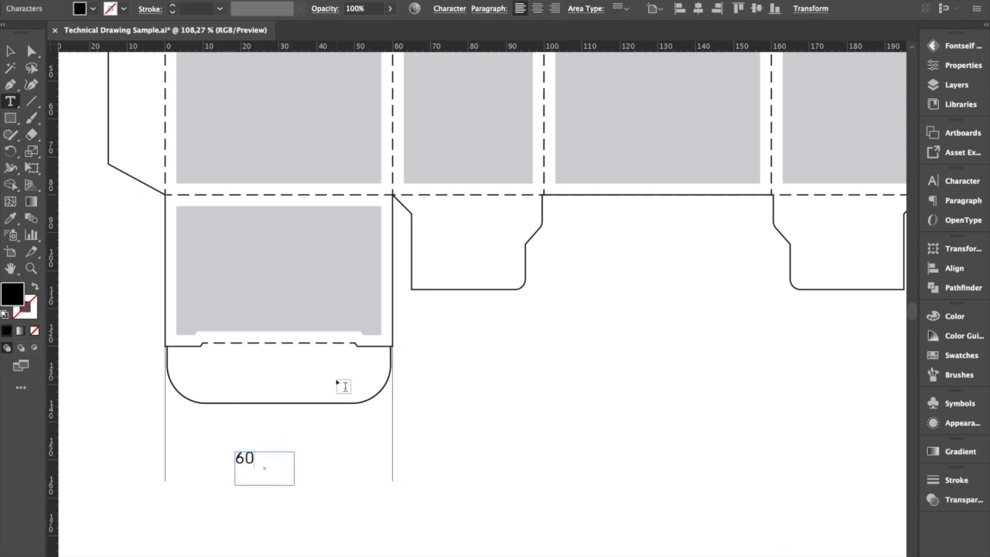
left_click(11, 54)
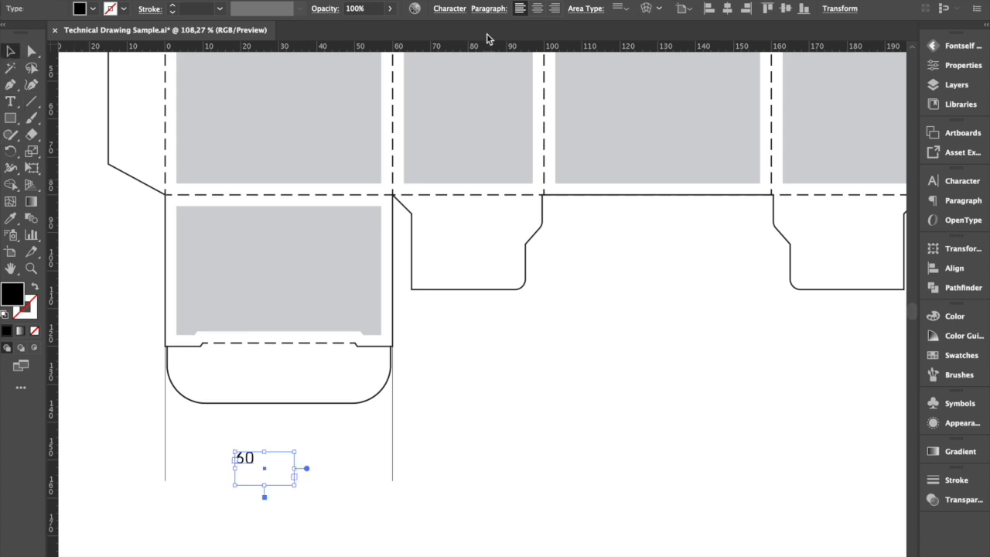
left_click(537, 10)
left_click_drag(278, 472, 290, 471)
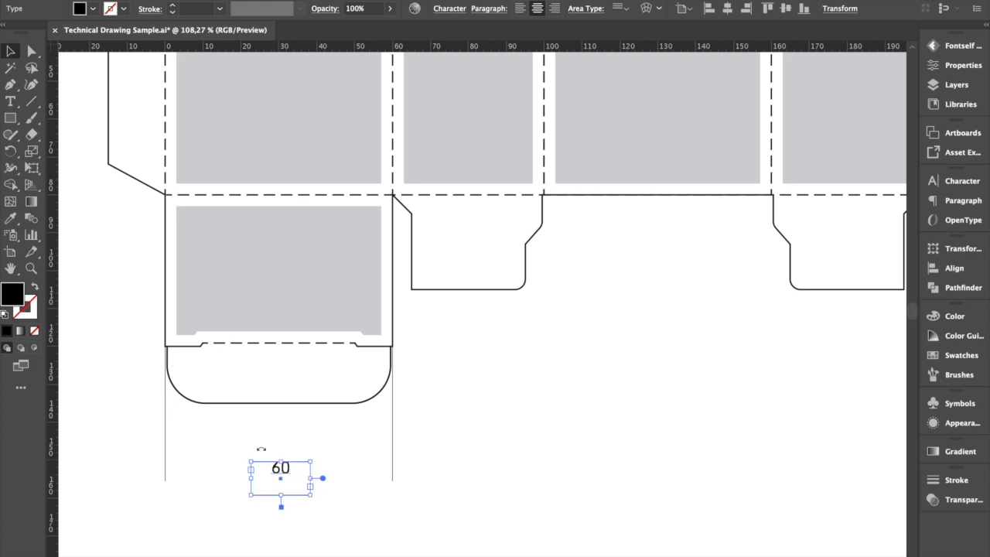
Draw a horizontal line about 25 mm long from the 60 label to the left extension line, with a 0,1 mm stroke.
left_click(29, 103)
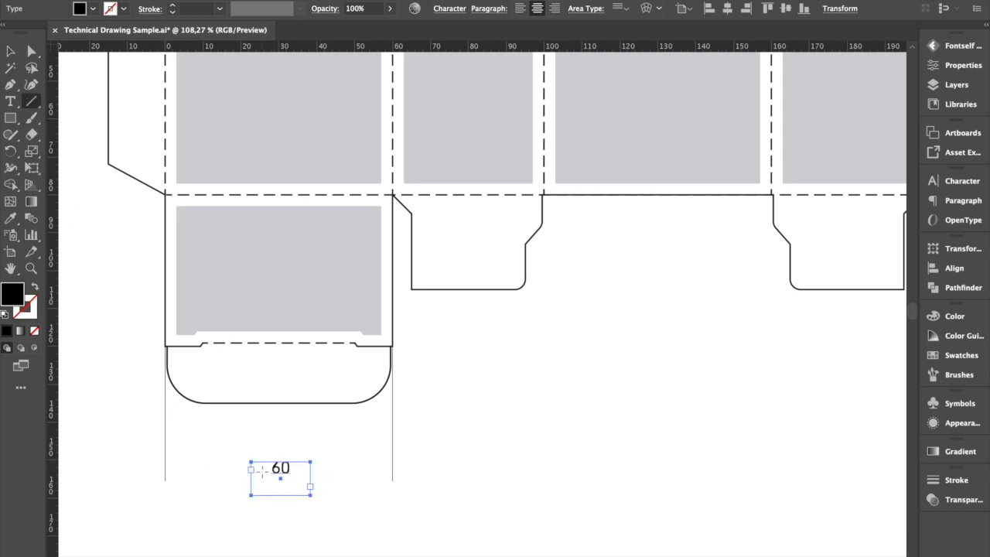
left_click_drag(262, 468, 169, 468)
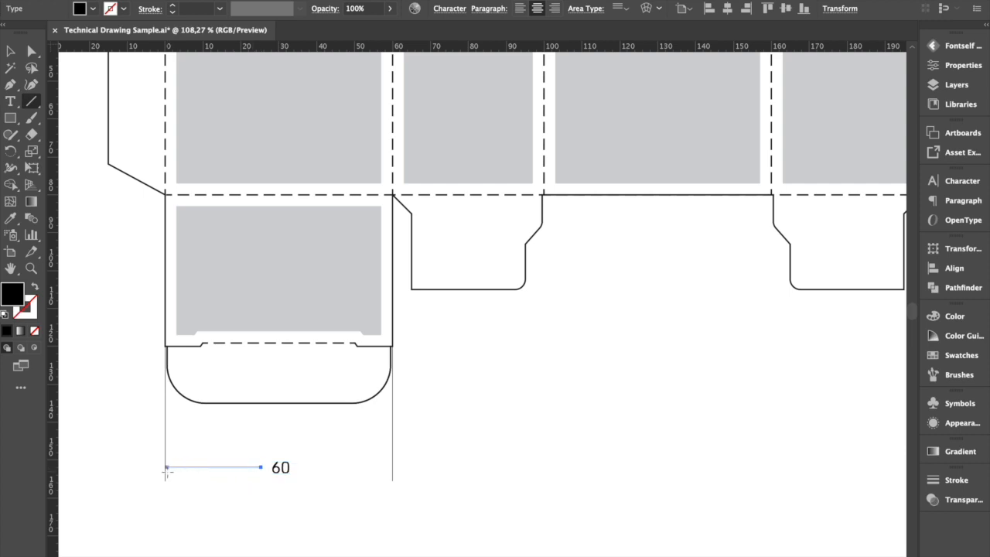
left_click(957, 481)
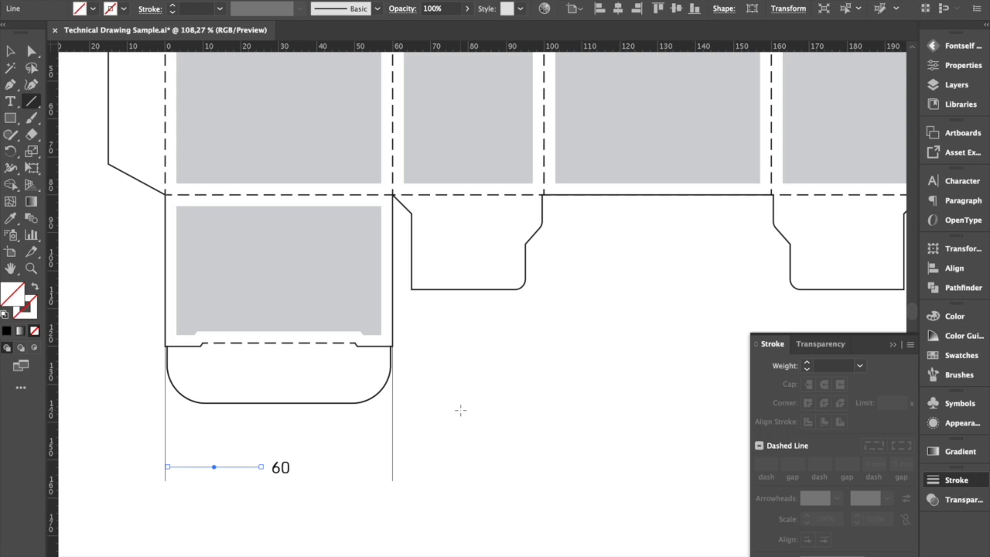
left_click(859, 366)
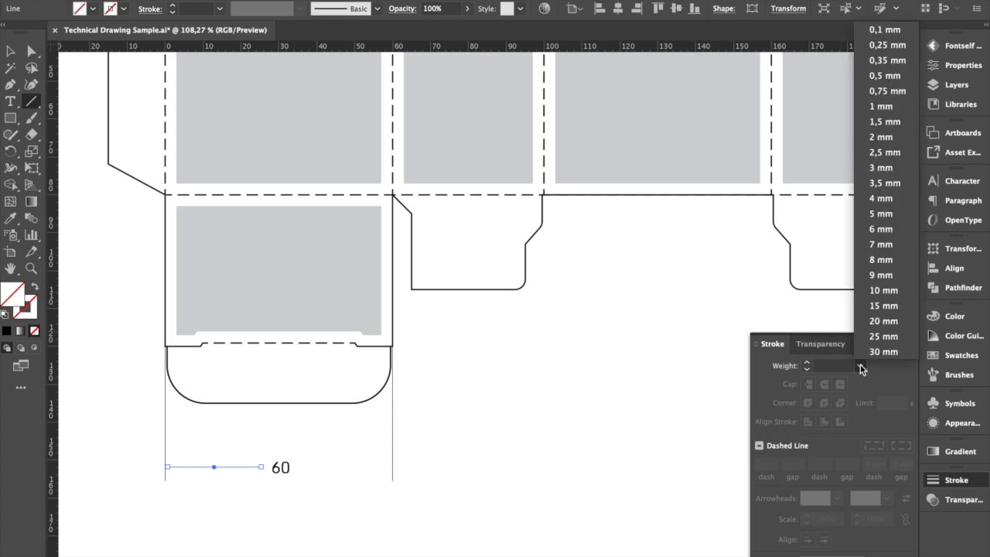
left_click(884, 30)
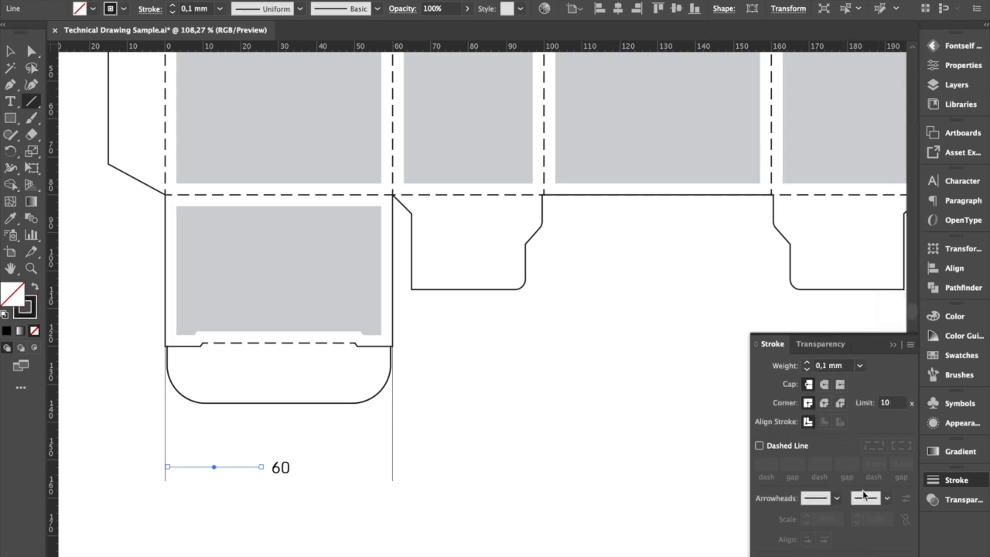
Add an open arrowhead to the end of the horizontal line that meets the left extension line.
left_click(887, 498)
scroll(859, 442, "down", 4)
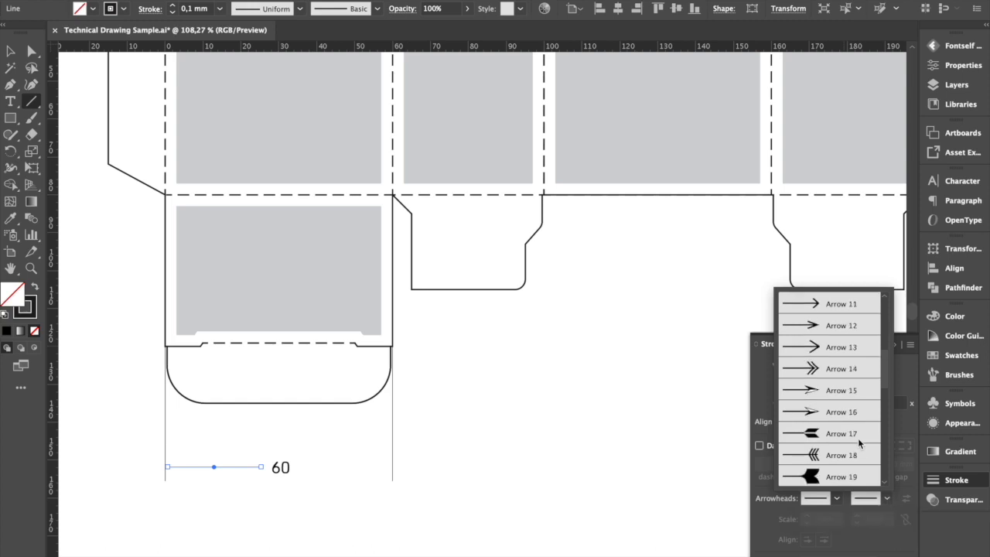
left_click(847, 327)
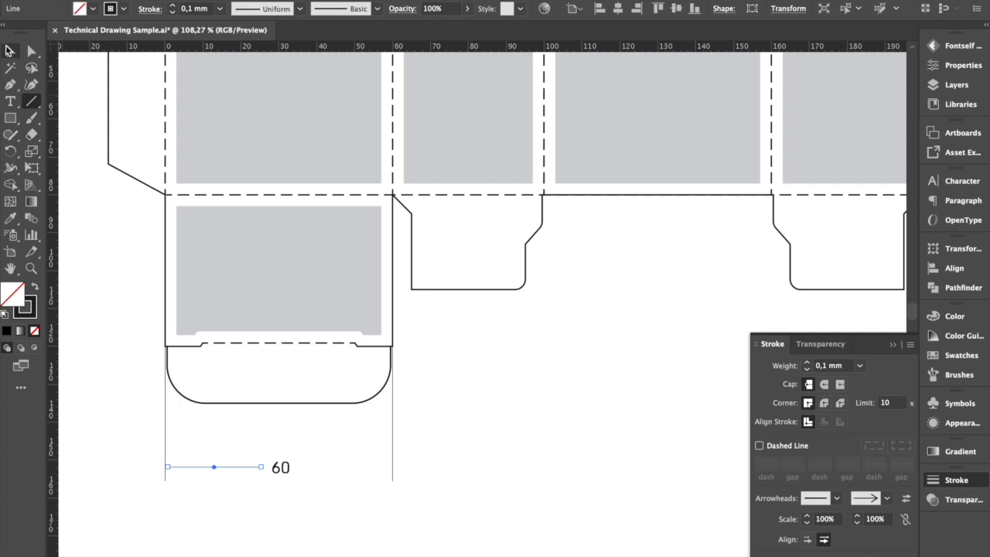
left_click(8, 50)
left_click(232, 513)
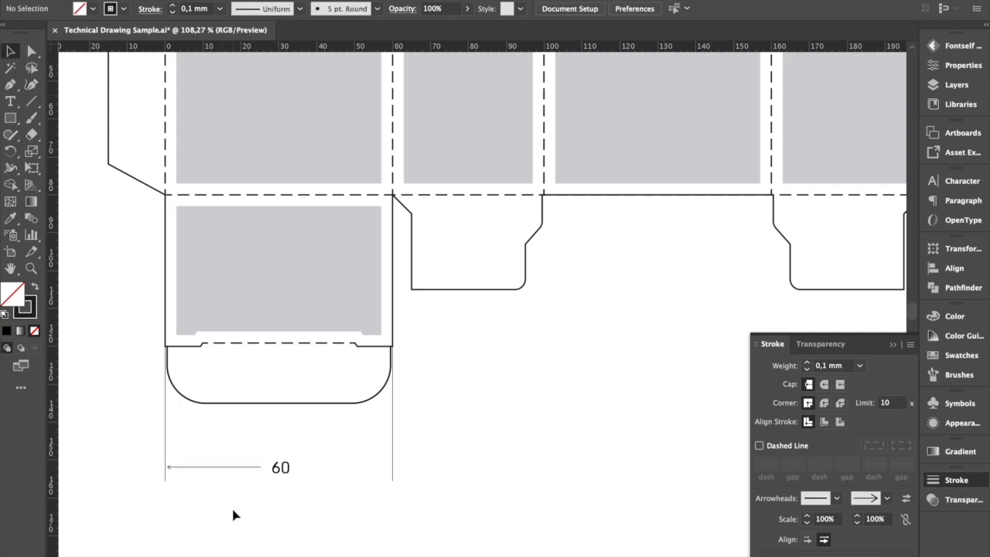
Check the arrow line's end anchor point against the left extension line.
left_click(31, 51)
left_click(168, 468)
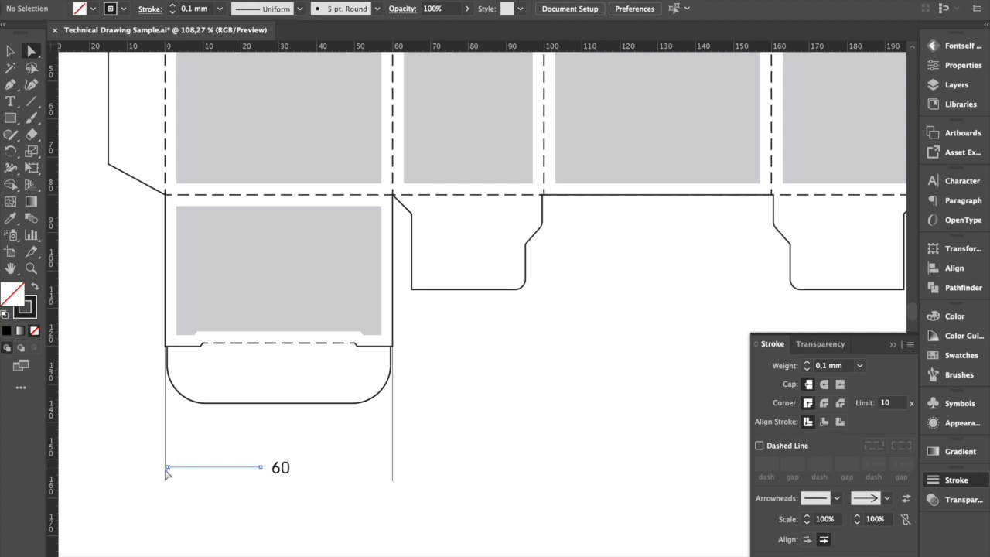
left_click(167, 467)
left_click(8, 50)
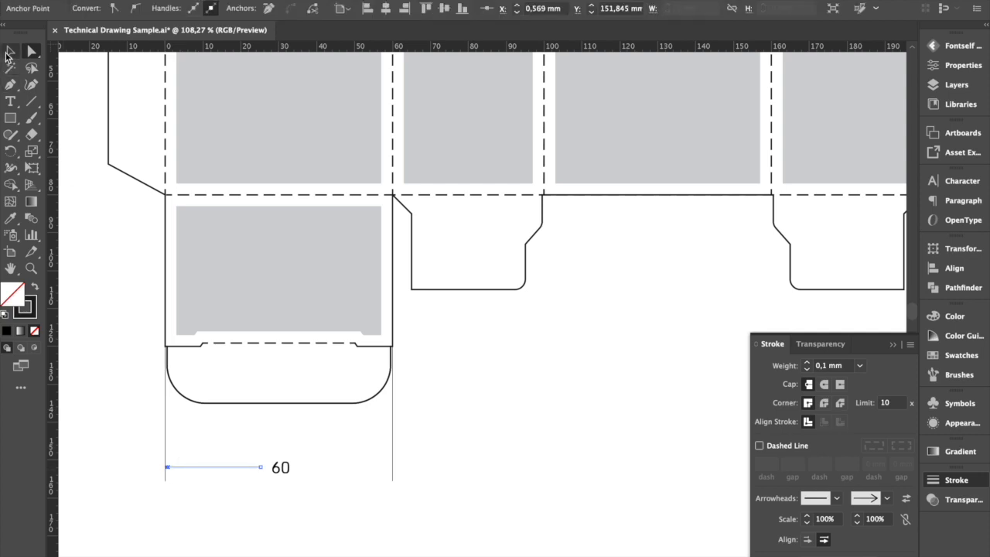
left_click(136, 278)
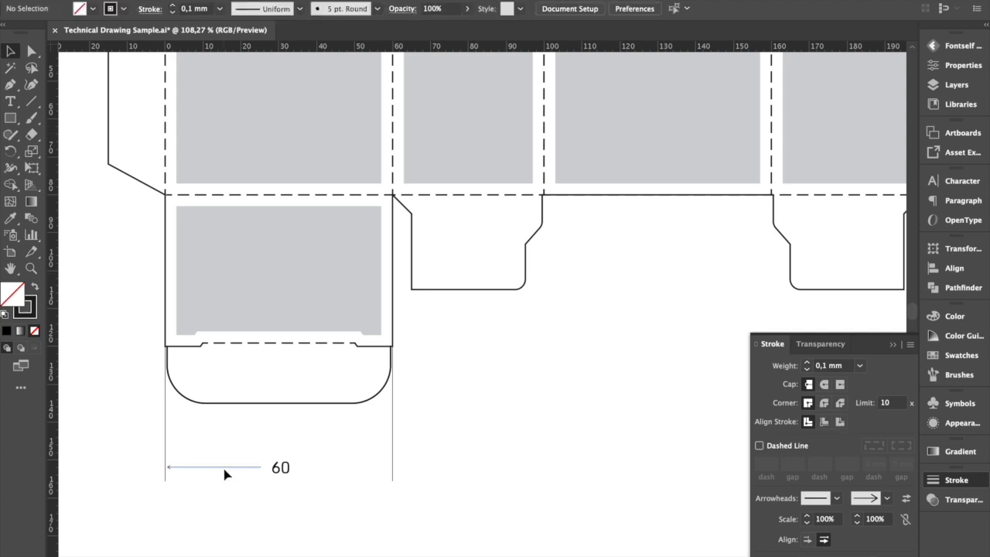
Duplicate the arrow line to the other side of the 60 label and swap its arrowheads to point at the right extension line.
left_click(355, 487)
left_click(906, 502)
left_click(530, 467)
scroll(529, 467, "down", 3)
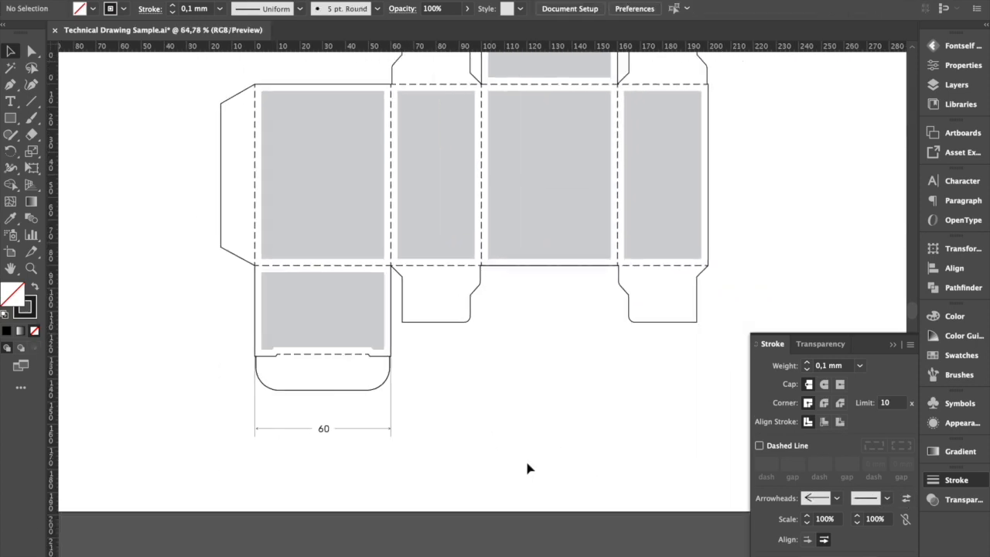
scroll(408, 408, "up", 3)
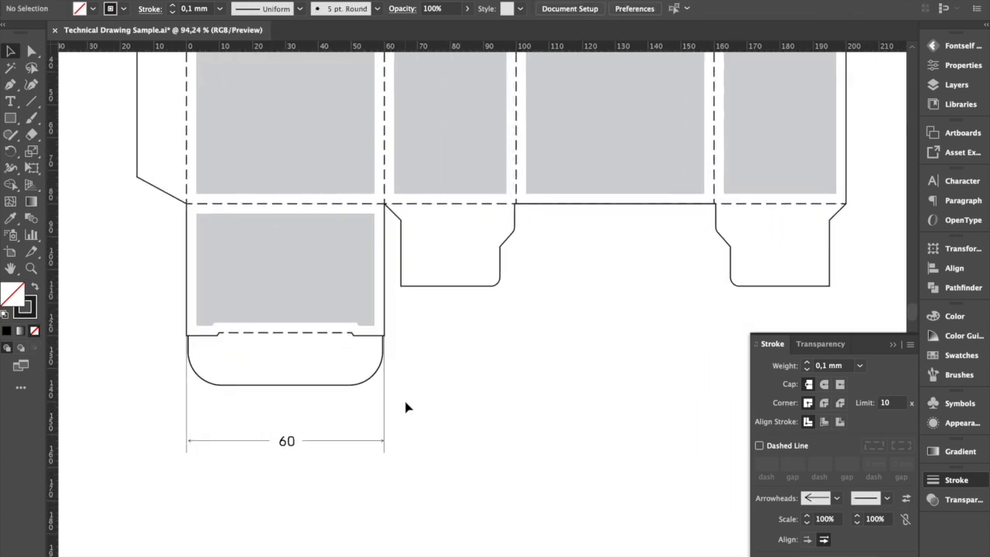
left_click(957, 482)
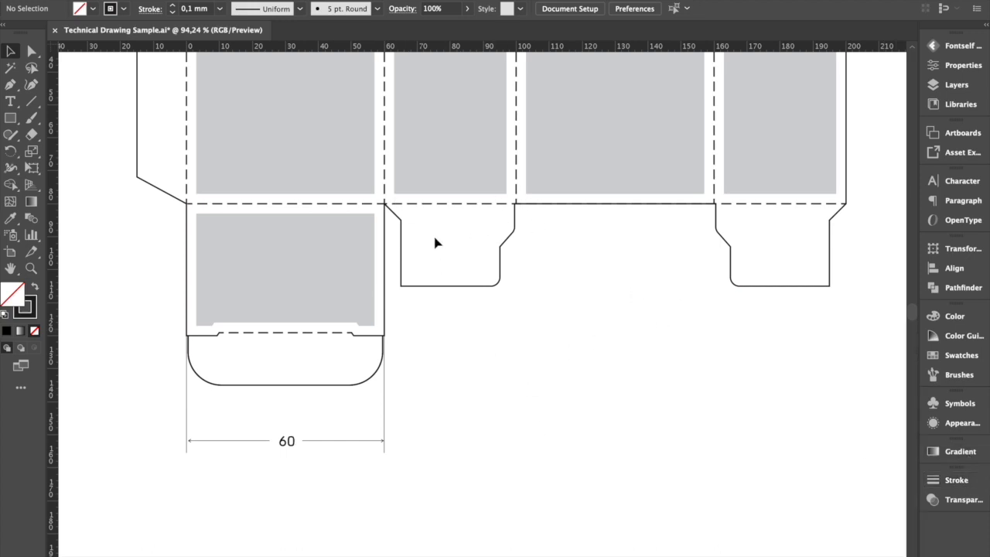
Delete the sample 60 dimension with its label, arrows and extension lines below the bottom closure panel.
scroll(713, 283, "up", 1)
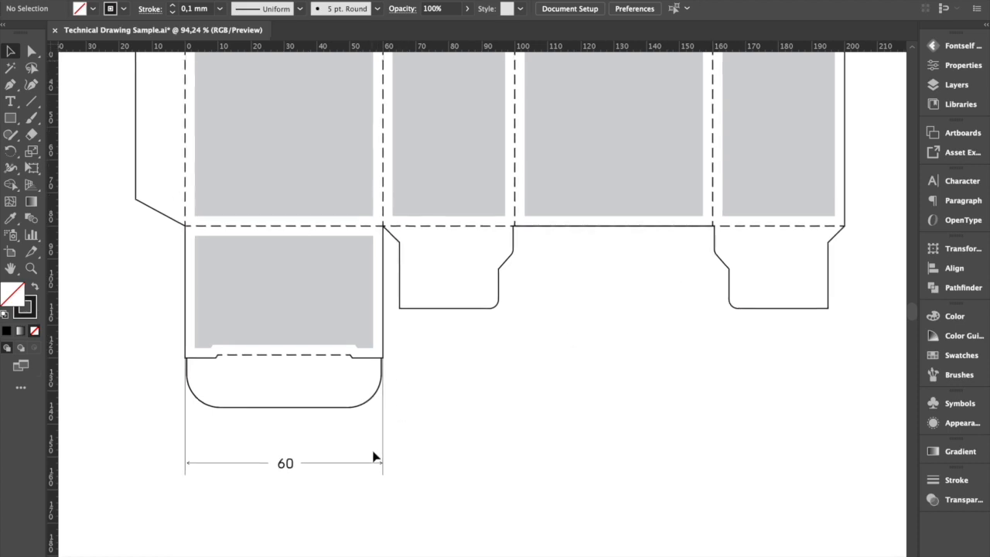
left_click_drag(159, 449, 433, 511)
key("Delete")
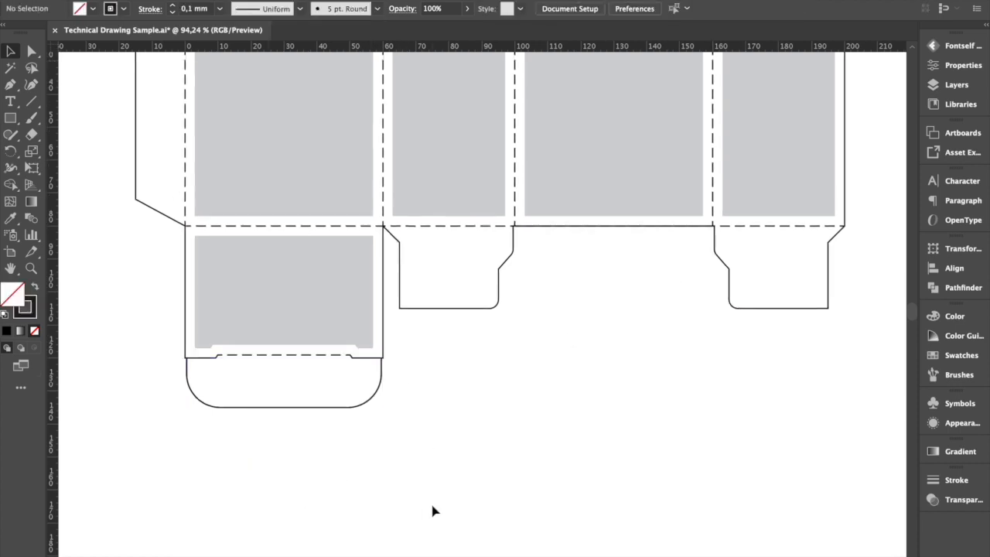
Show the Dimension layer with the complete set of dimensions over the box layout.
left_click(959, 85)
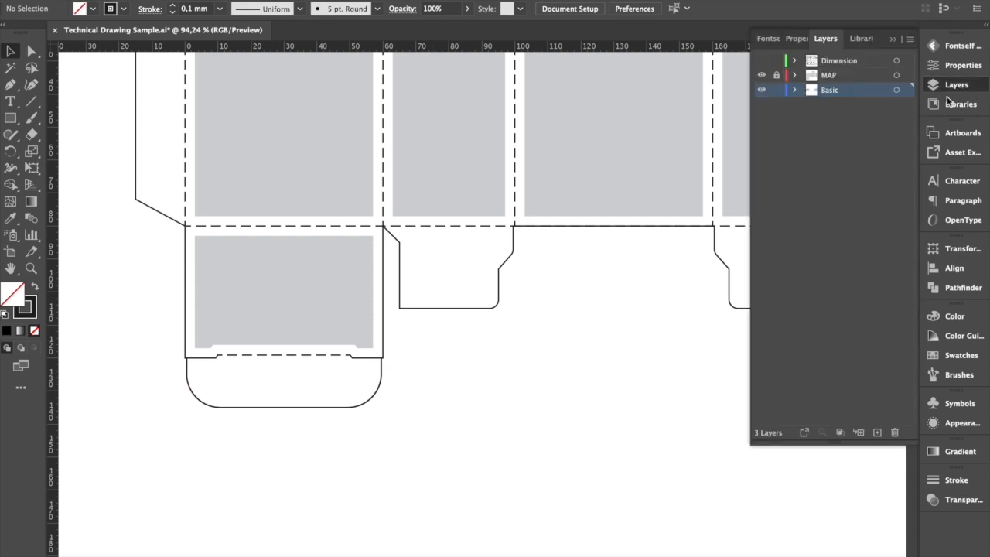
left_click(761, 61)
scroll(630, 274, "down", 5)
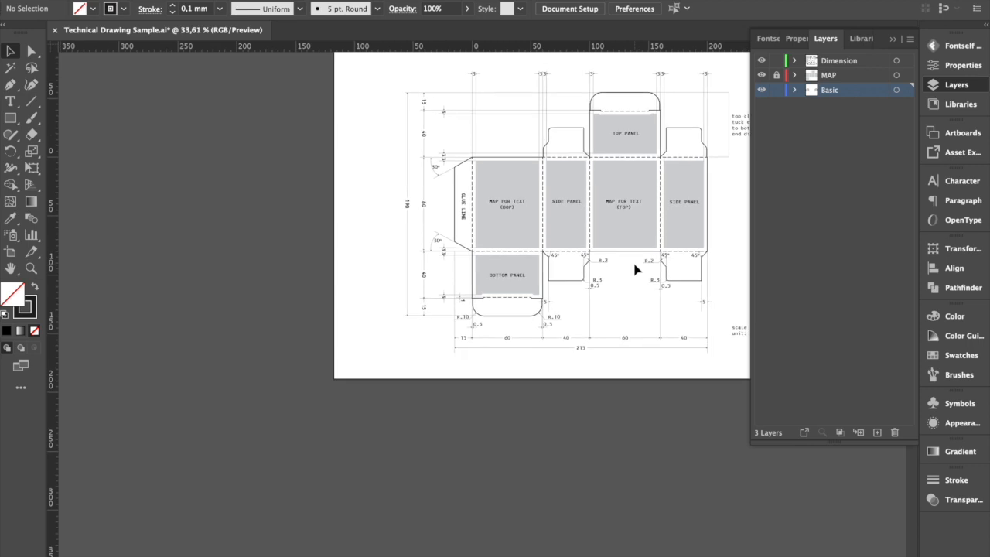
scroll(634, 270, "right", 5)
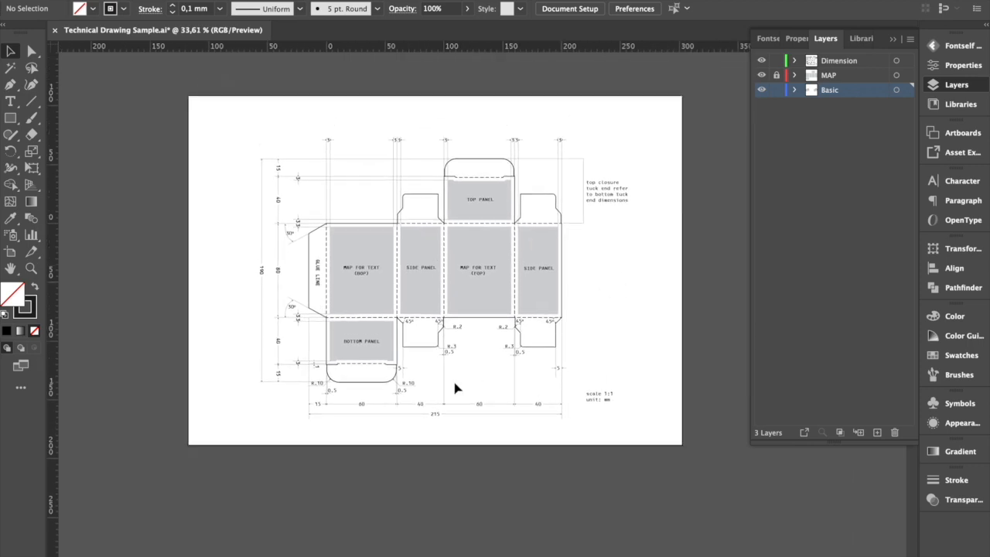
Examine the lengths, radii and angles dimensioned around the bottom panel, its closure and the adjacent flap.
scroll(455, 388, "up", 5)
scroll(455, 388, "left", 3)
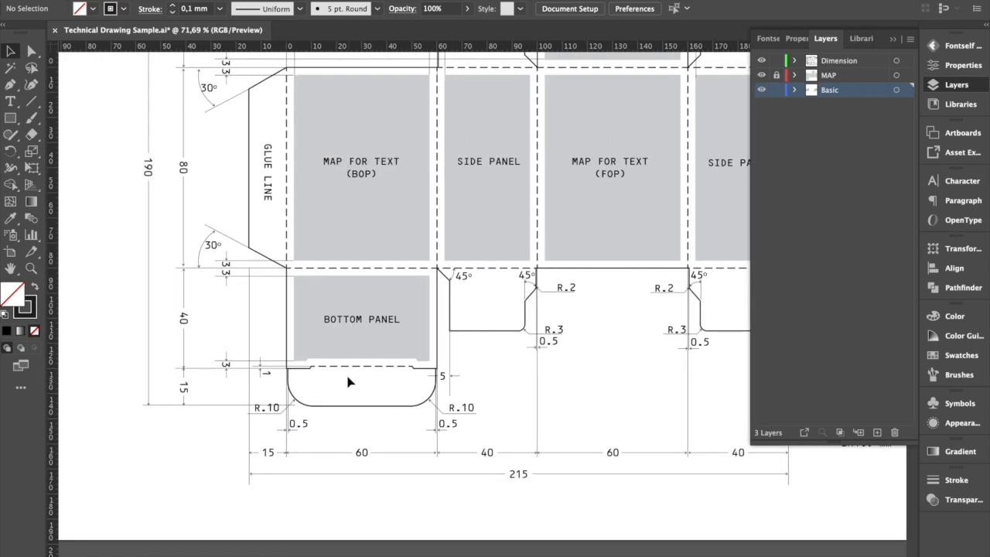
scroll(348, 381, "up", 5)
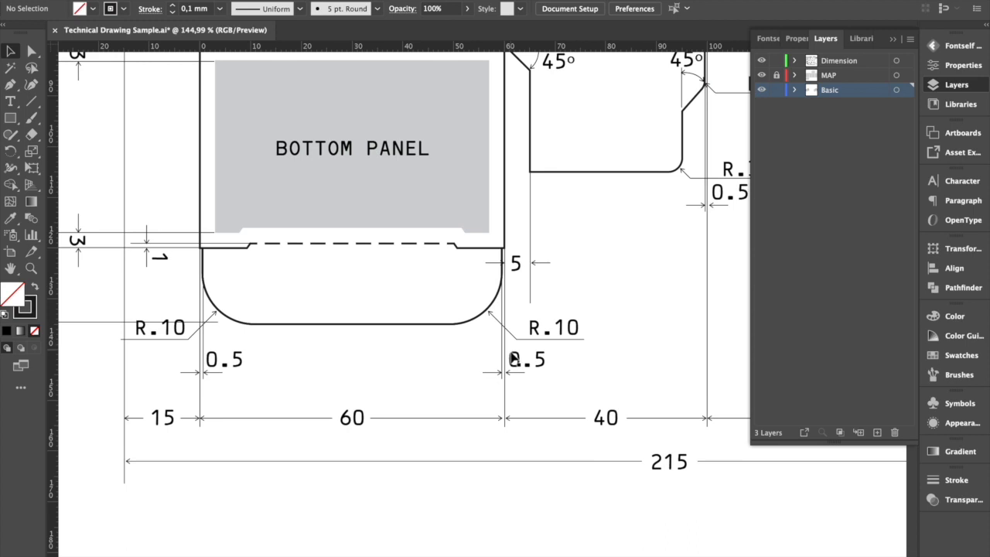
scroll(539, 333, "right", 3)
scroll(540, 333, "up", 2)
scroll(539, 333, "right", 1)
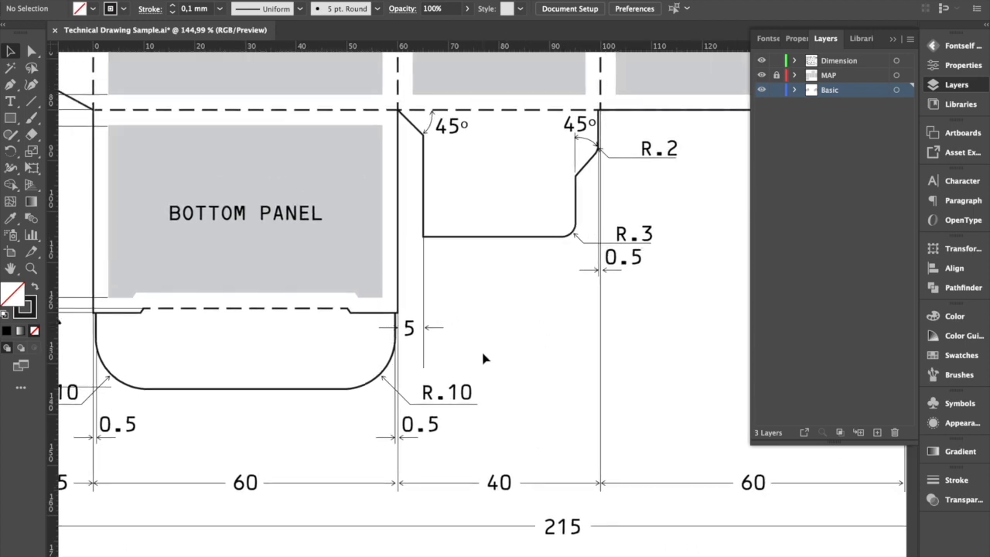
scroll(483, 358, "down", 2, "alt")
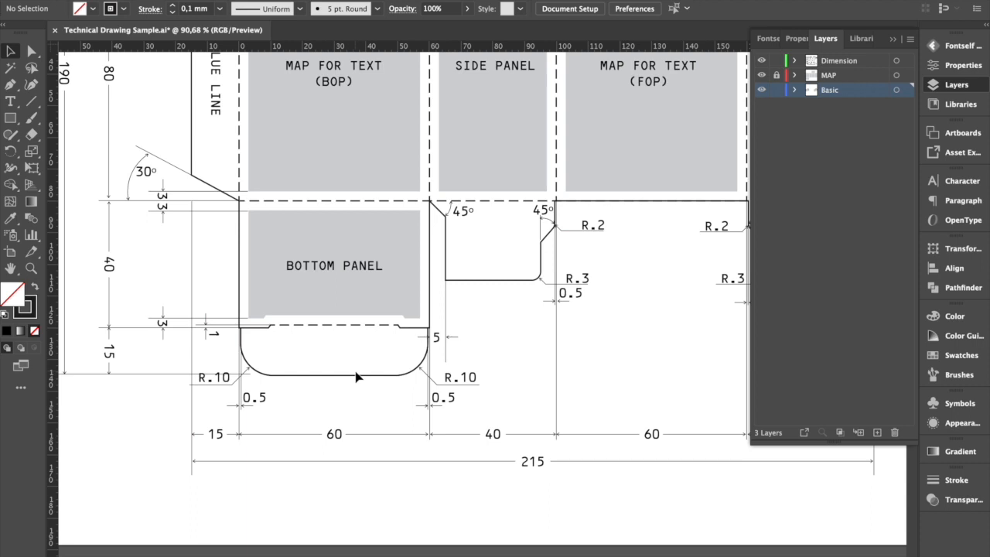
scroll(355, 376, "down", 3, "alt")
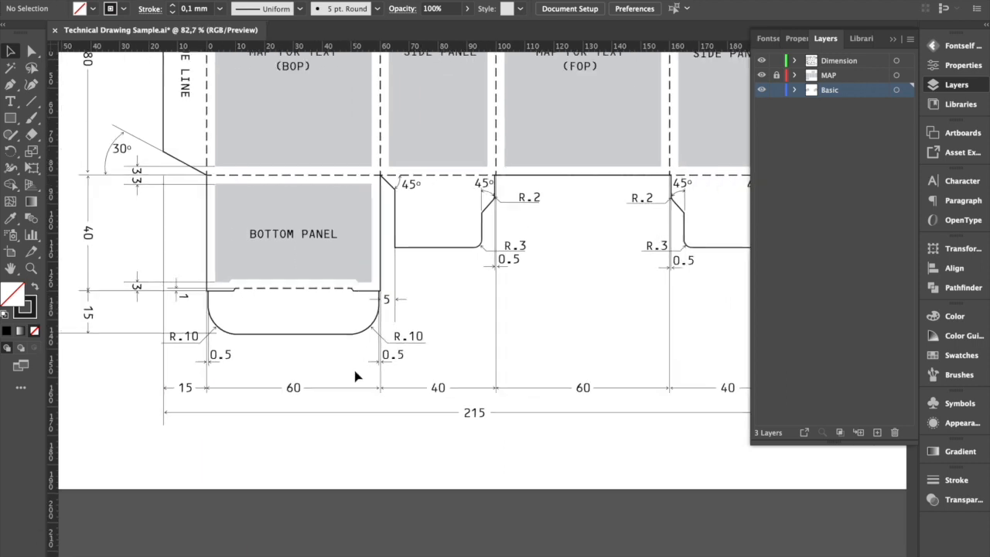
Review the fully dimensioned box layout, its panel labels, and the scale and unit note.
scroll(350, 406, "up", 3)
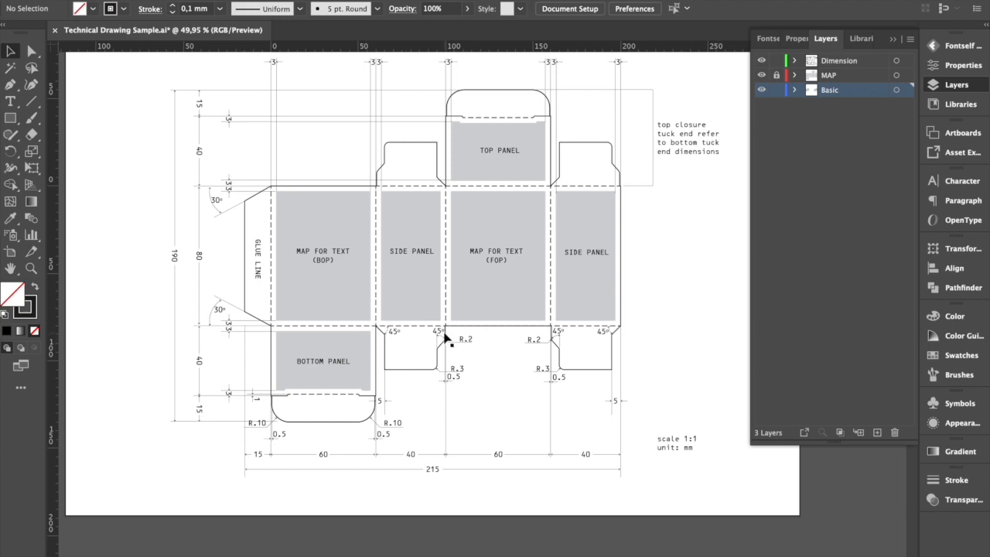
scroll(446, 338, "up", 1)
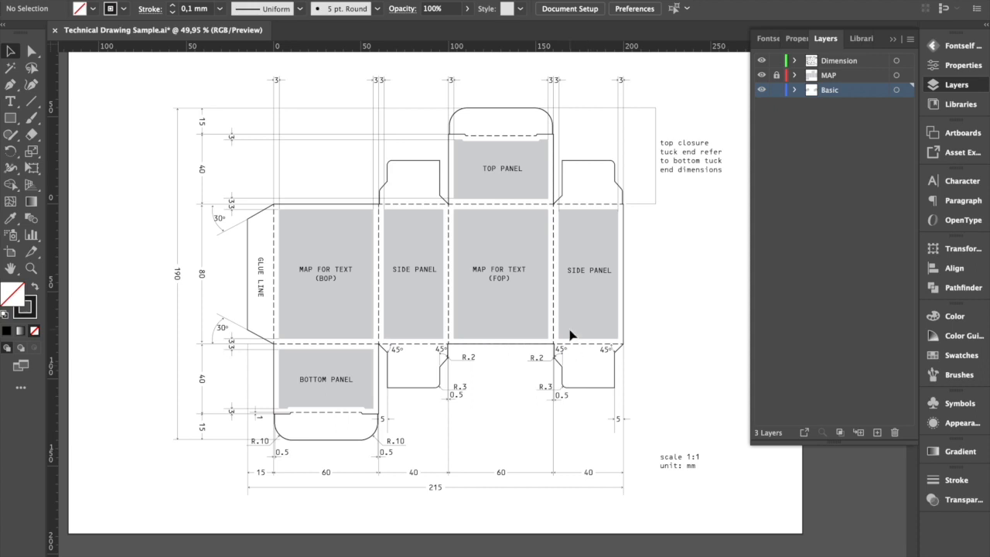
scroll(570, 334, "up", 2)
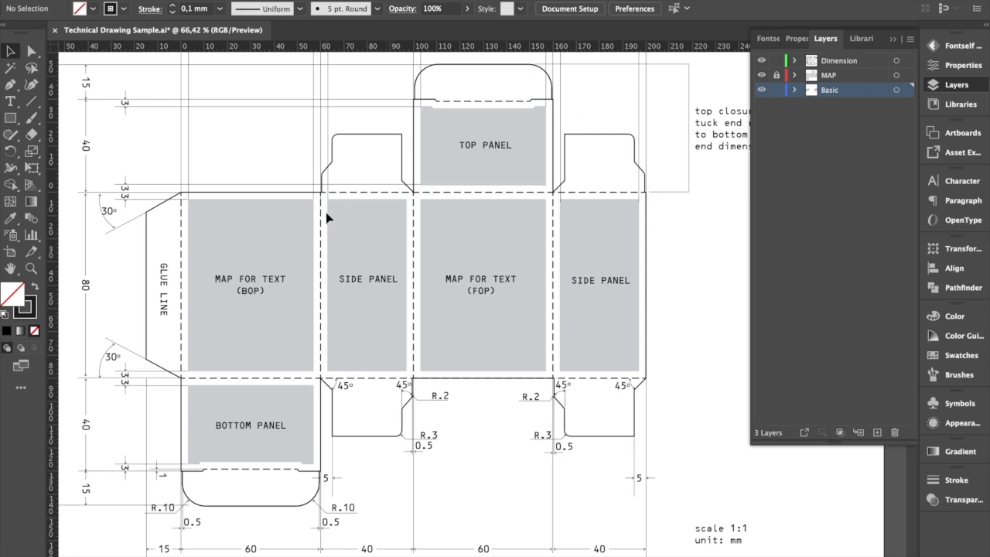
scroll(326, 212, "down", 4)
scroll(326, 212, "right", 2)
scroll(325, 212, "up", 1)
scroll(325, 212, "down", 3)
scroll(326, 213, "down", 1)
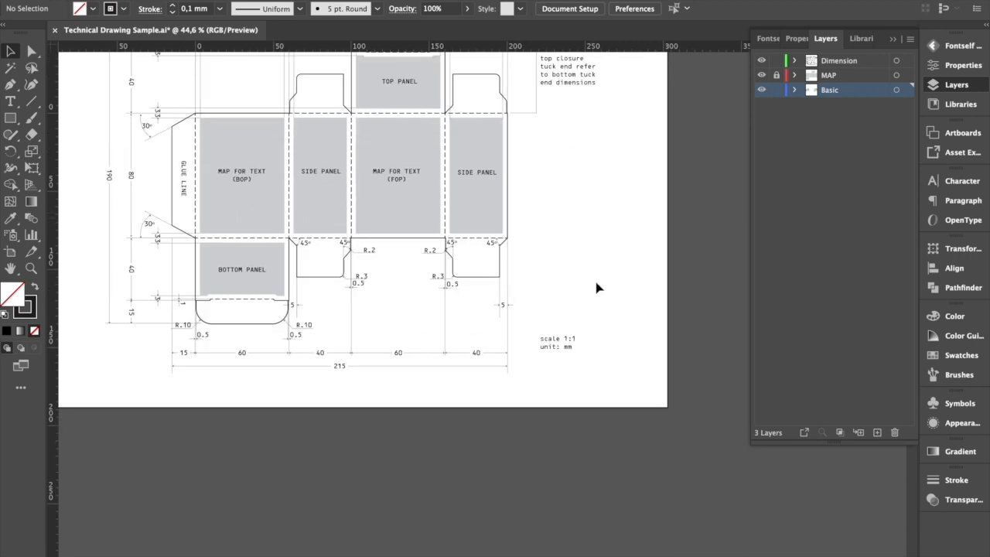
scroll(596, 288, "up", 3)
scroll(596, 287, "down", 1)
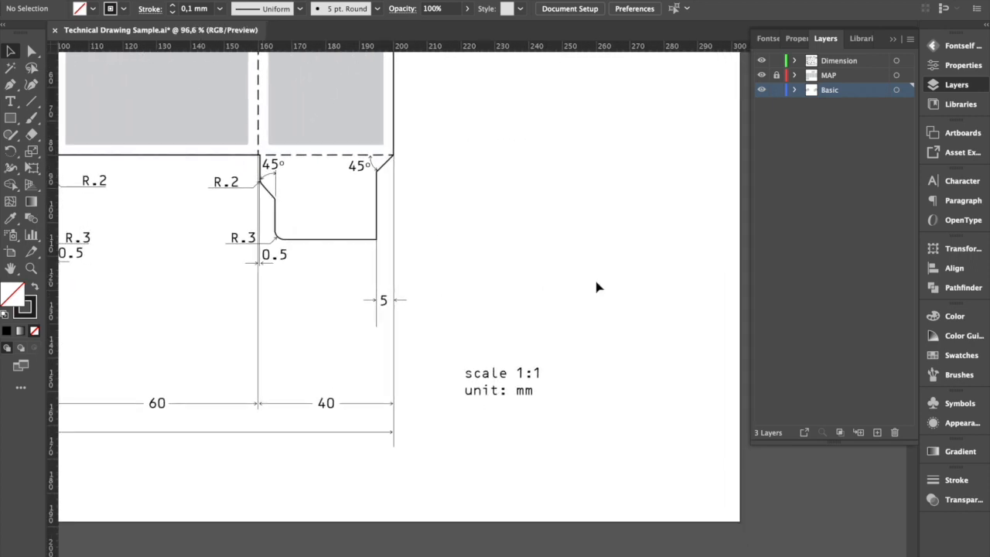
scroll(596, 287, "down", 1)
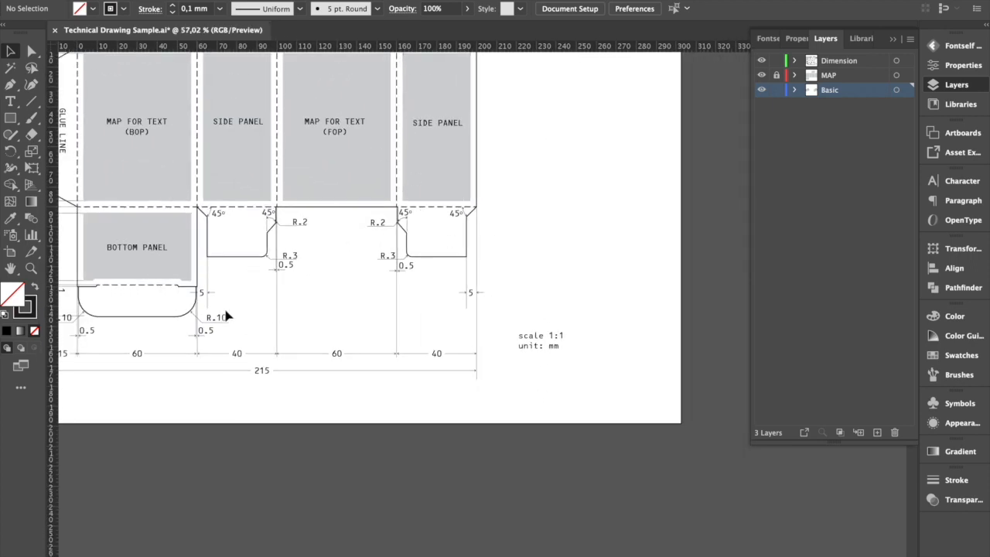
scroll(534, 288, "up", 2)
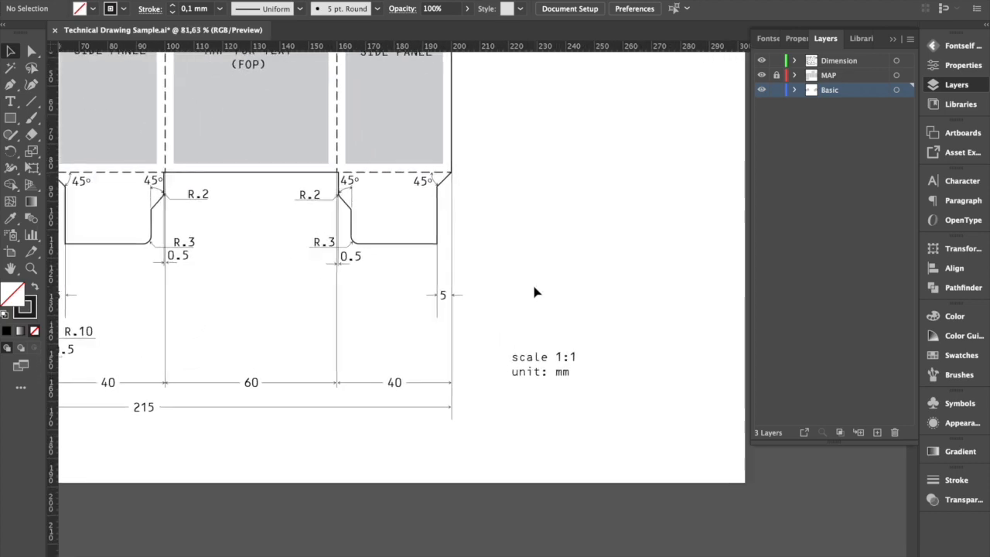
Examine the scale and unit note beside the box layout and compare it with the dimensions across the whole drawing.
scroll(567, 296, "down", 3)
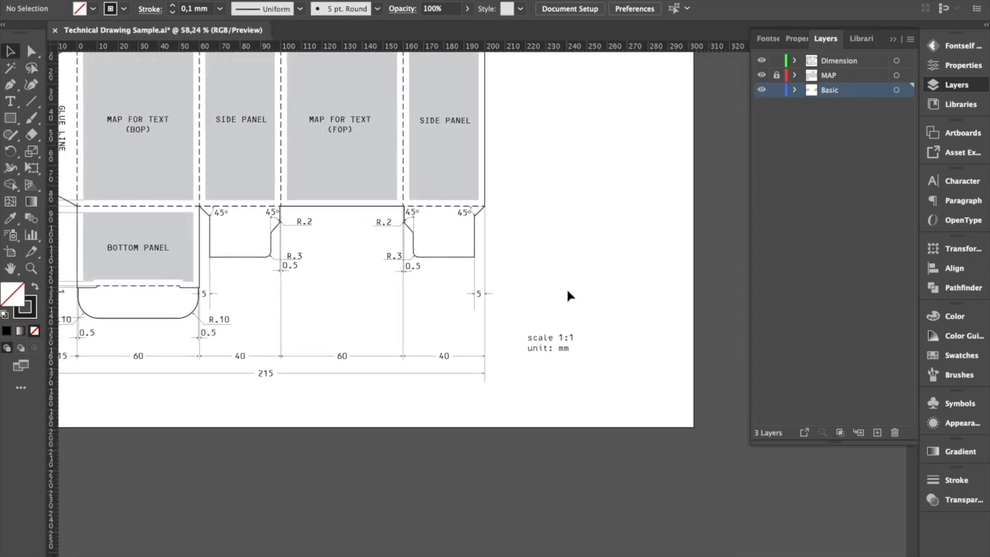
scroll(585, 273, "down", 1)
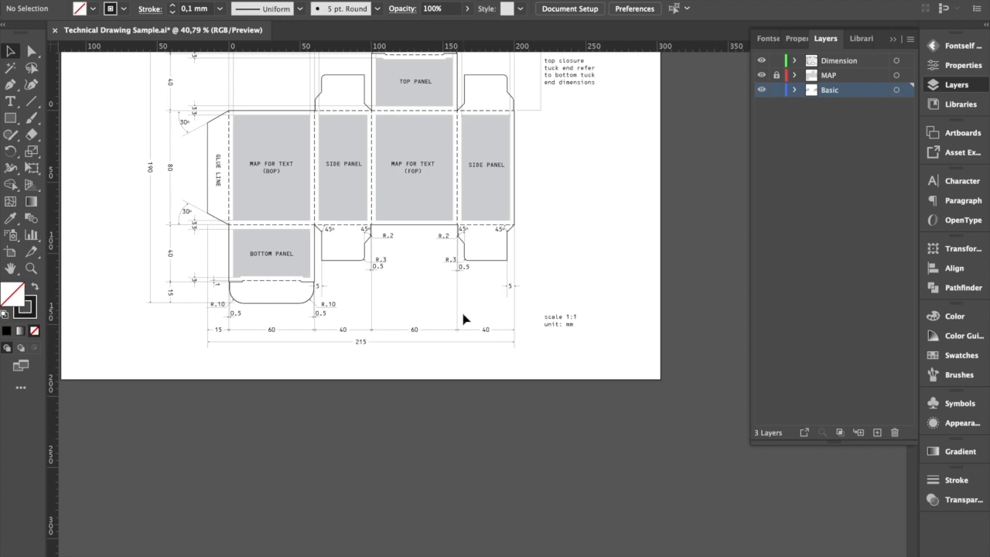
scroll(570, 307, "up", 5)
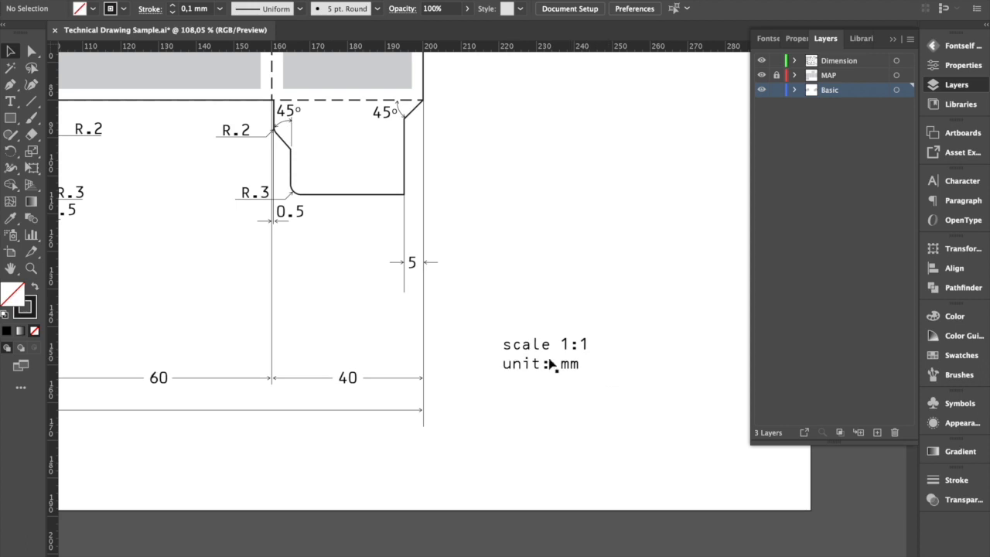
scroll(551, 349, "down", 1)
scroll(550, 350, "down", 5)
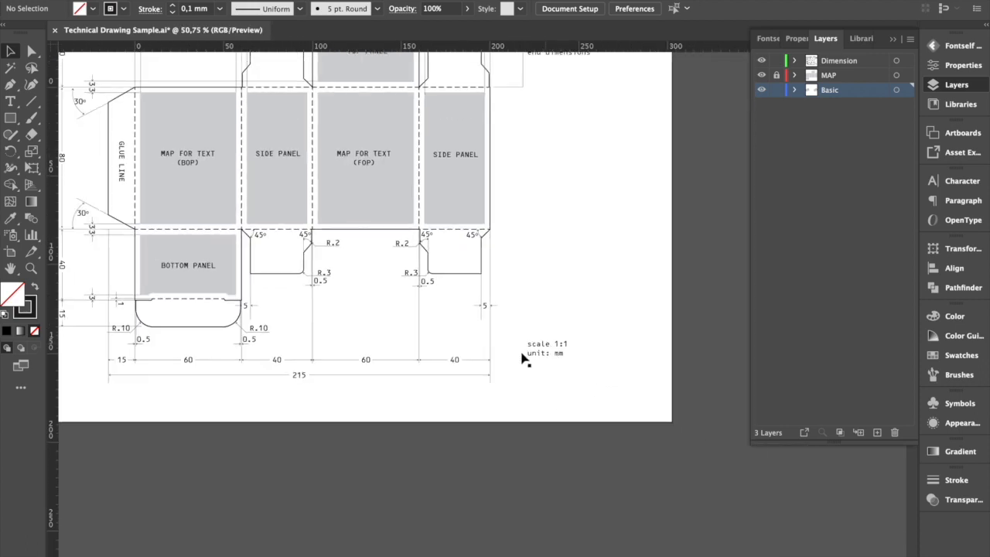
scroll(311, 276, "up", 2)
scroll(309, 276, "up", 1)
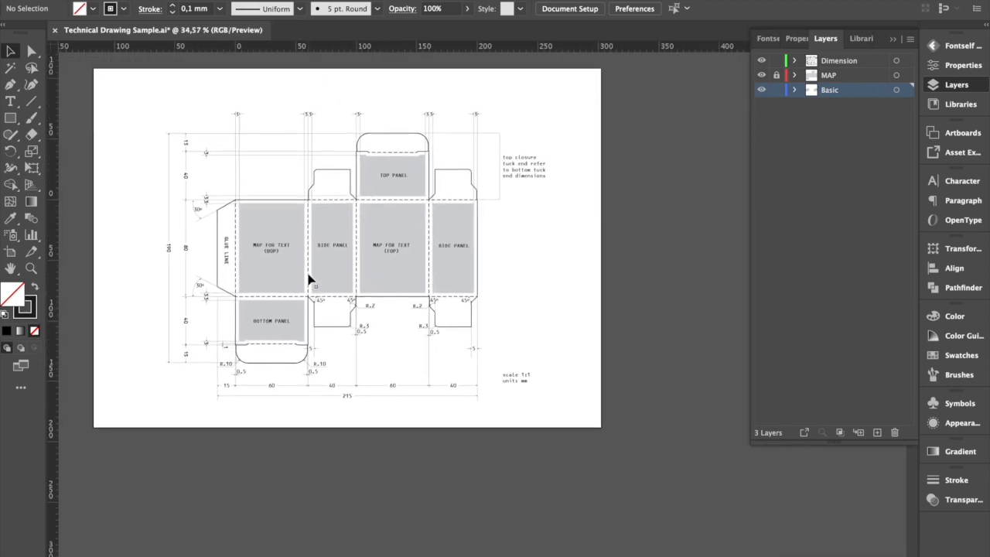
scroll(309, 214, "up", 1)
scroll(308, 213, "down", 1)
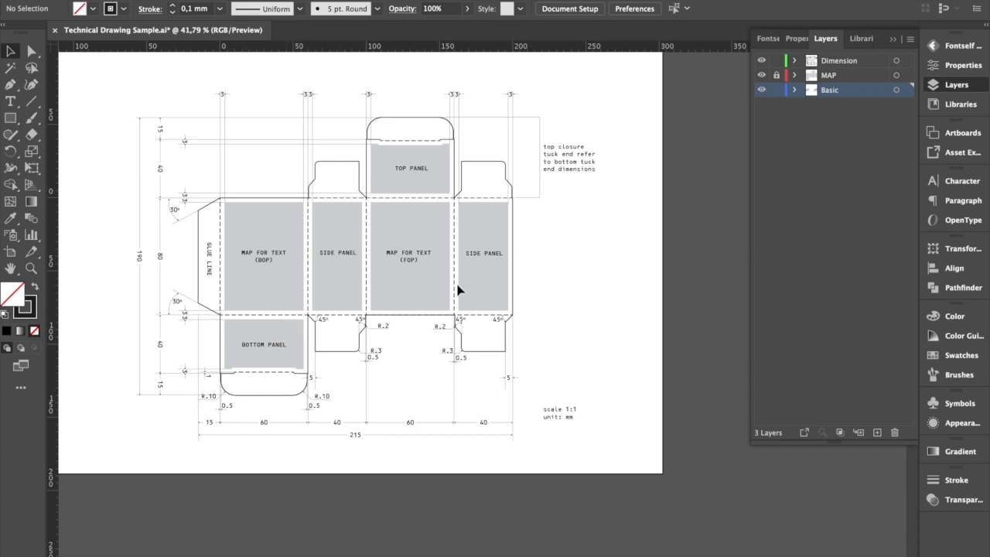
Collapse the layer list and view the complete dimensioned box drawing on its artboard.
left_click(945, 85)
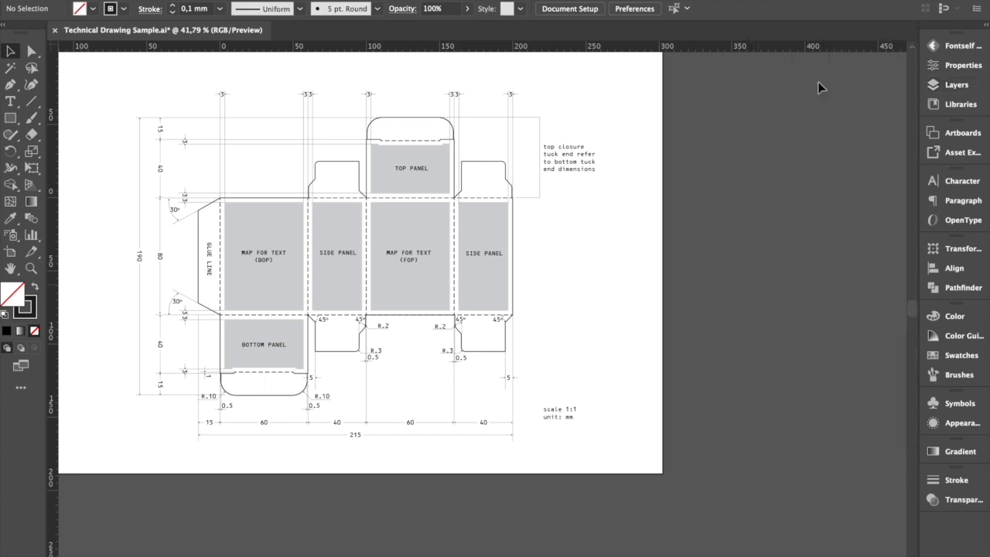
scroll(507, 126, "up", 1)
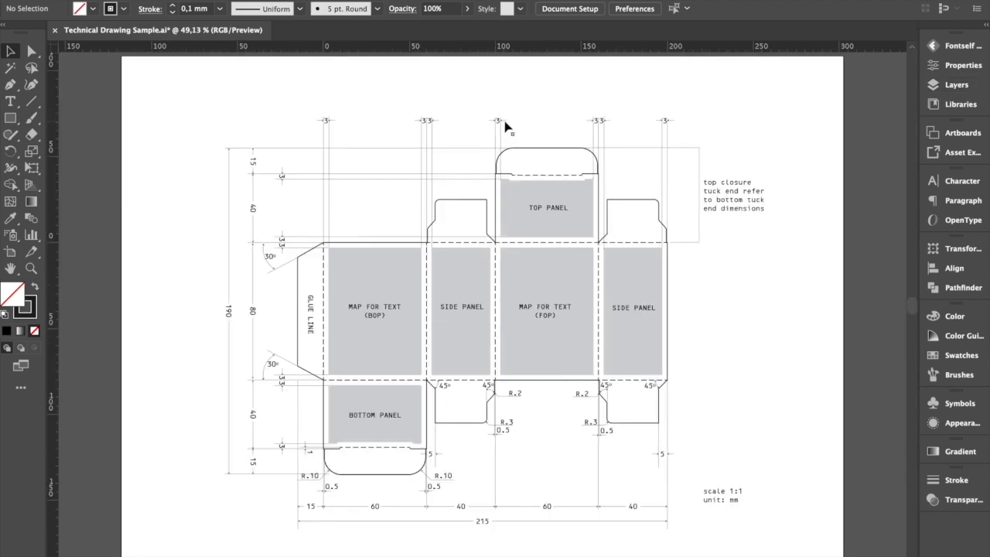